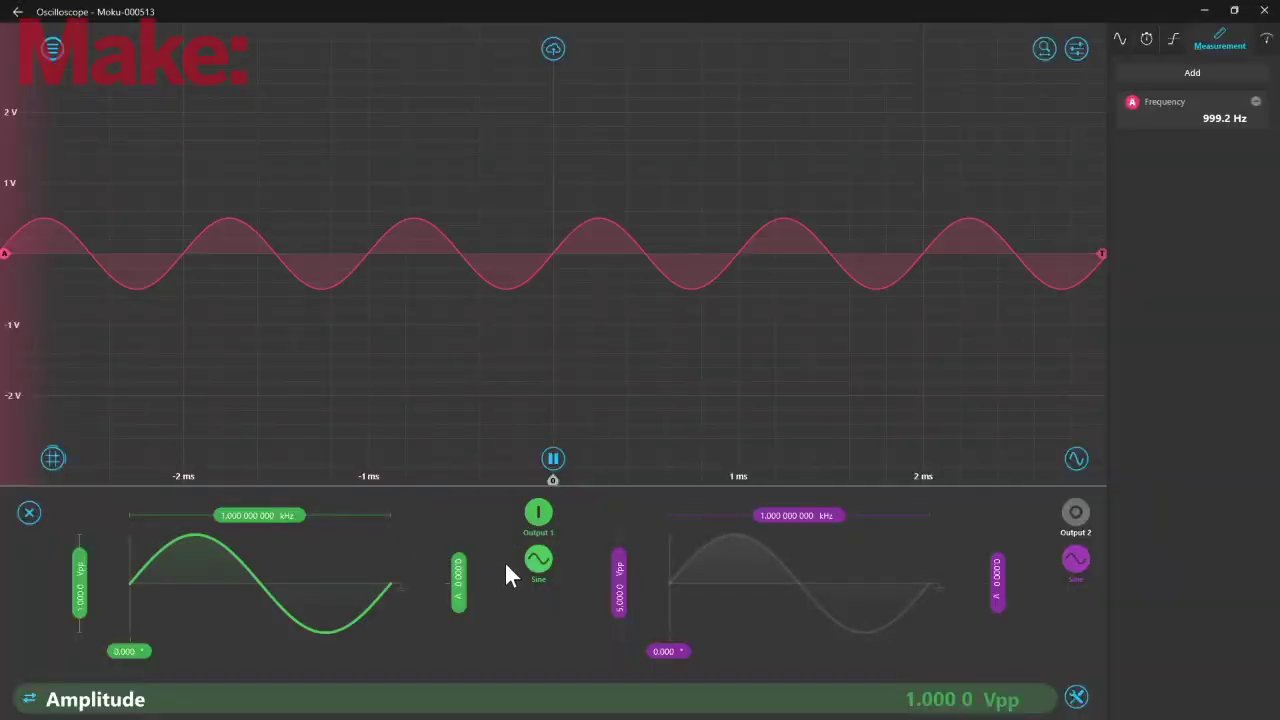
Switch Output 1's waveform to a triangle (Ramp), then to a square wave
click(545, 562)
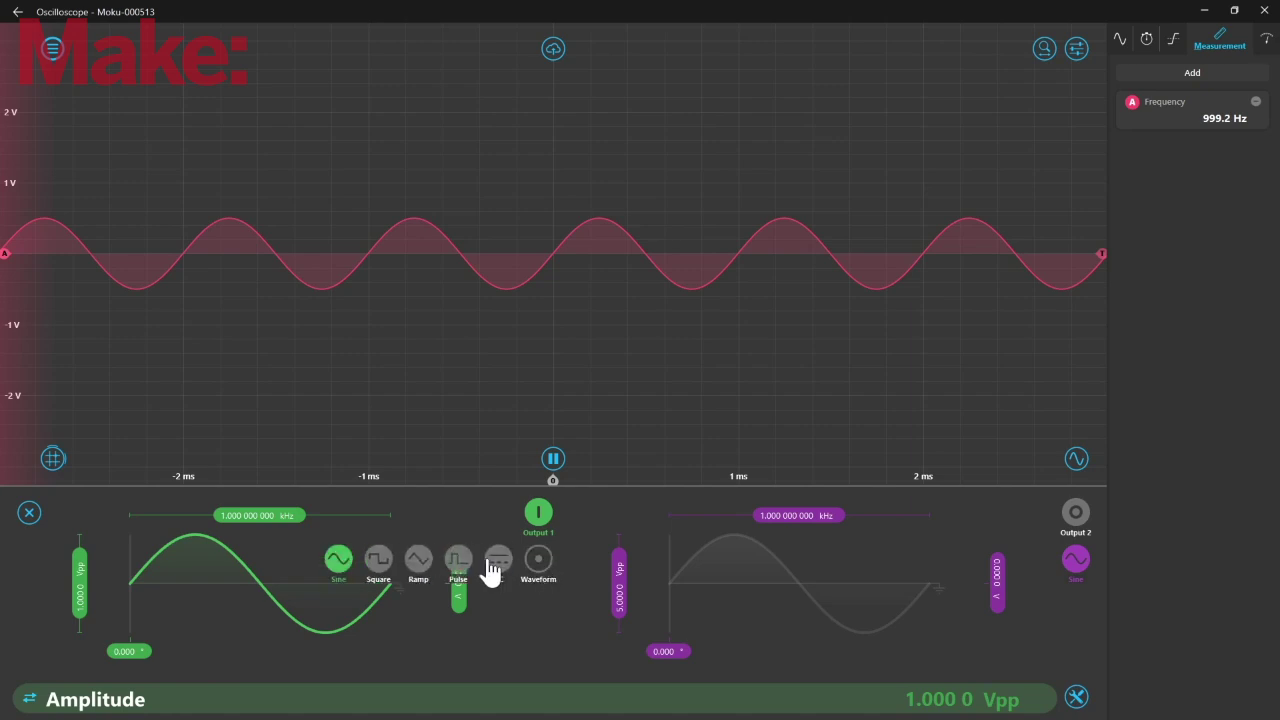
click(424, 565)
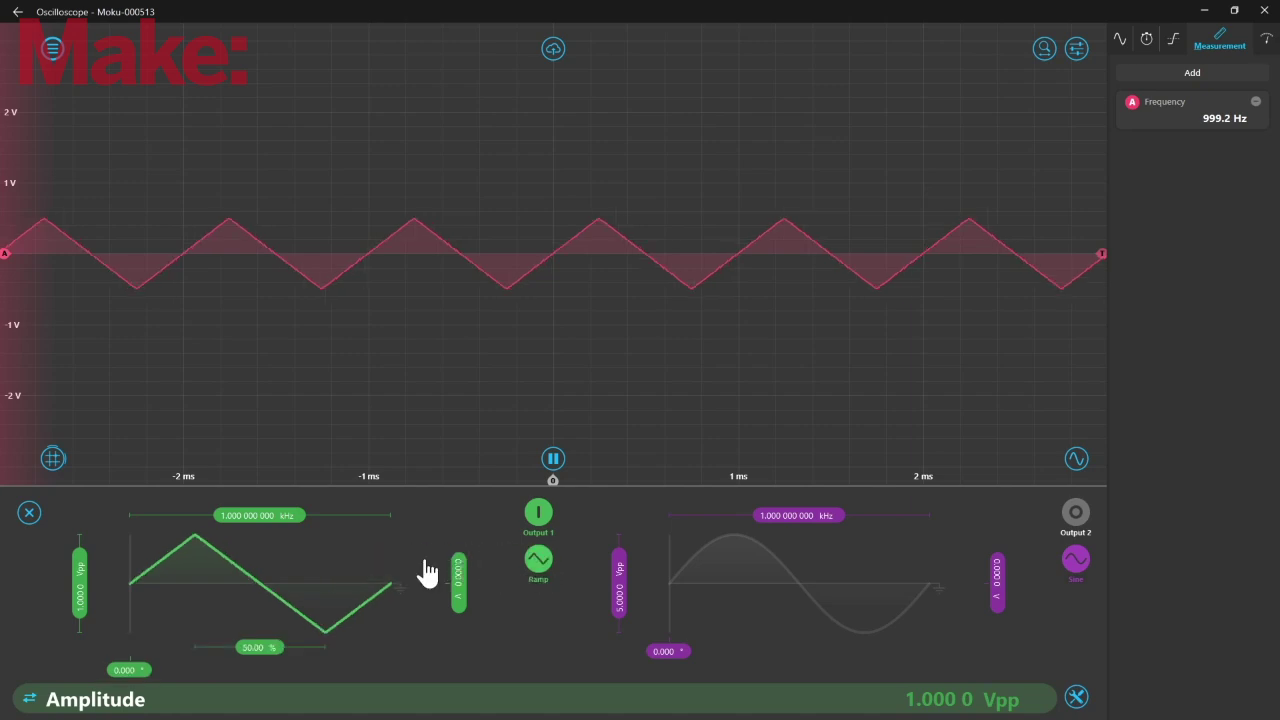
click(544, 569)
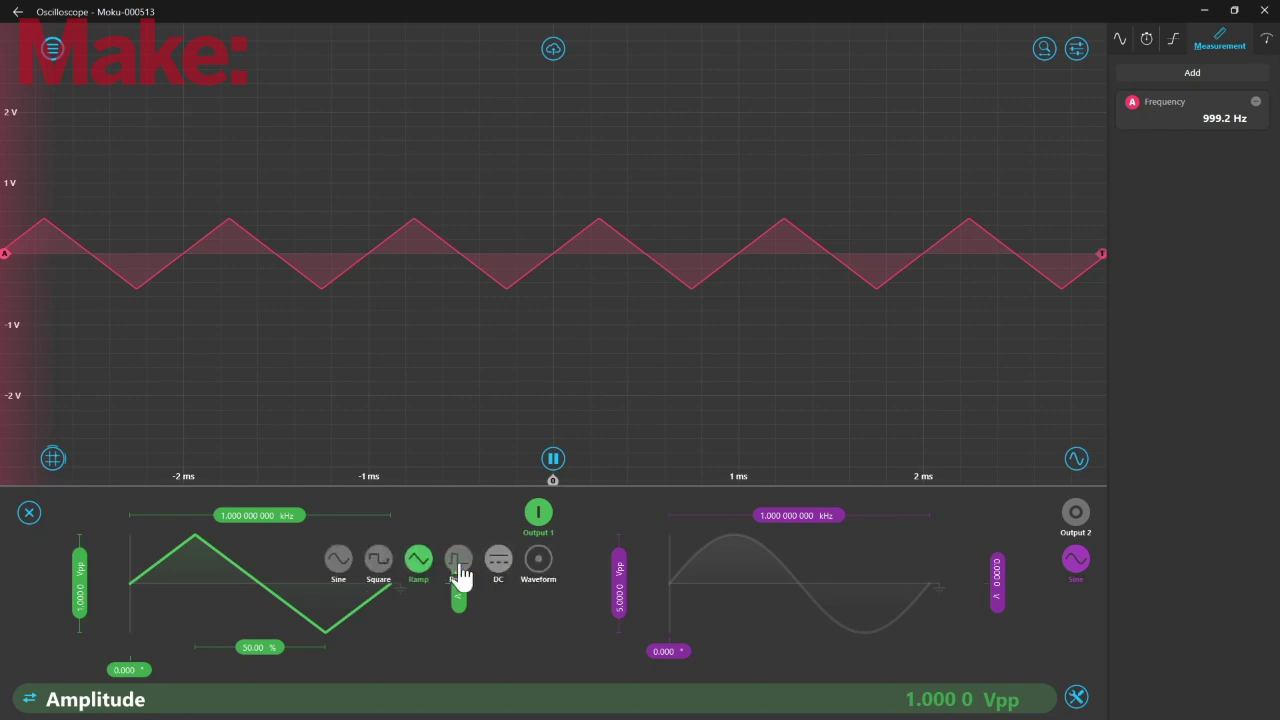
click(377, 563)
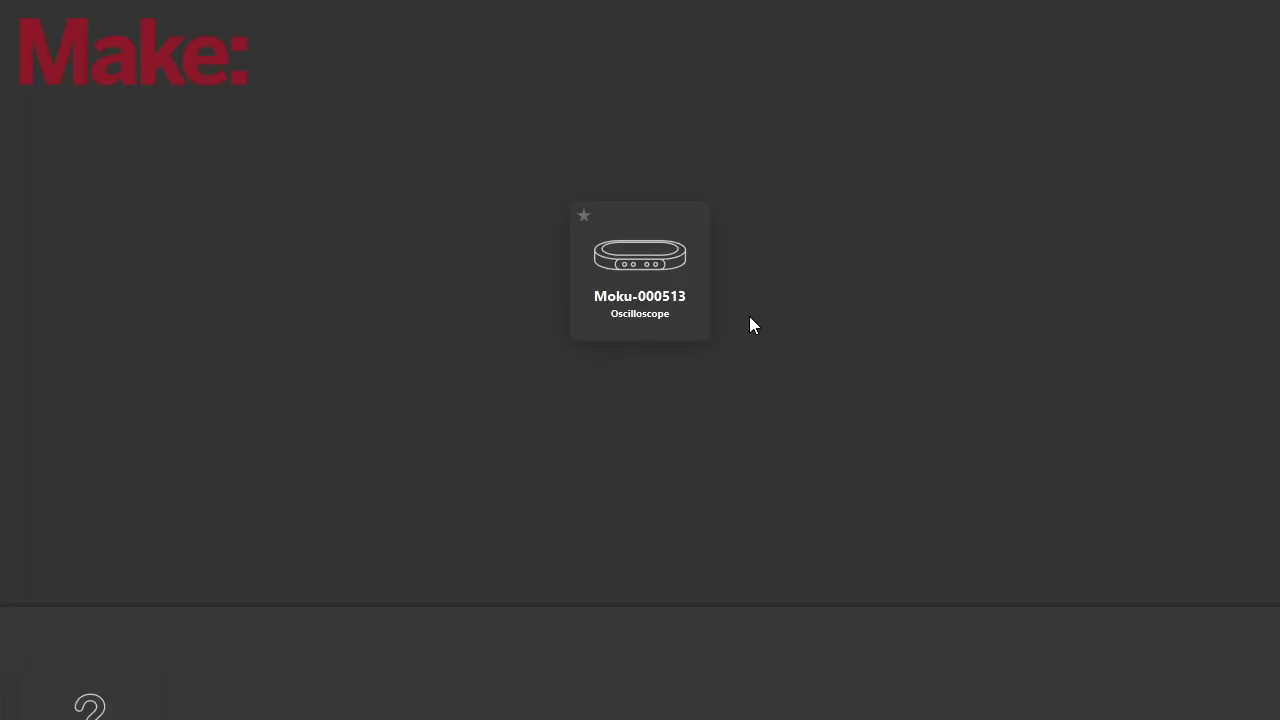
Connect to the Moku:Go device from its card in the device list
click(693, 327)
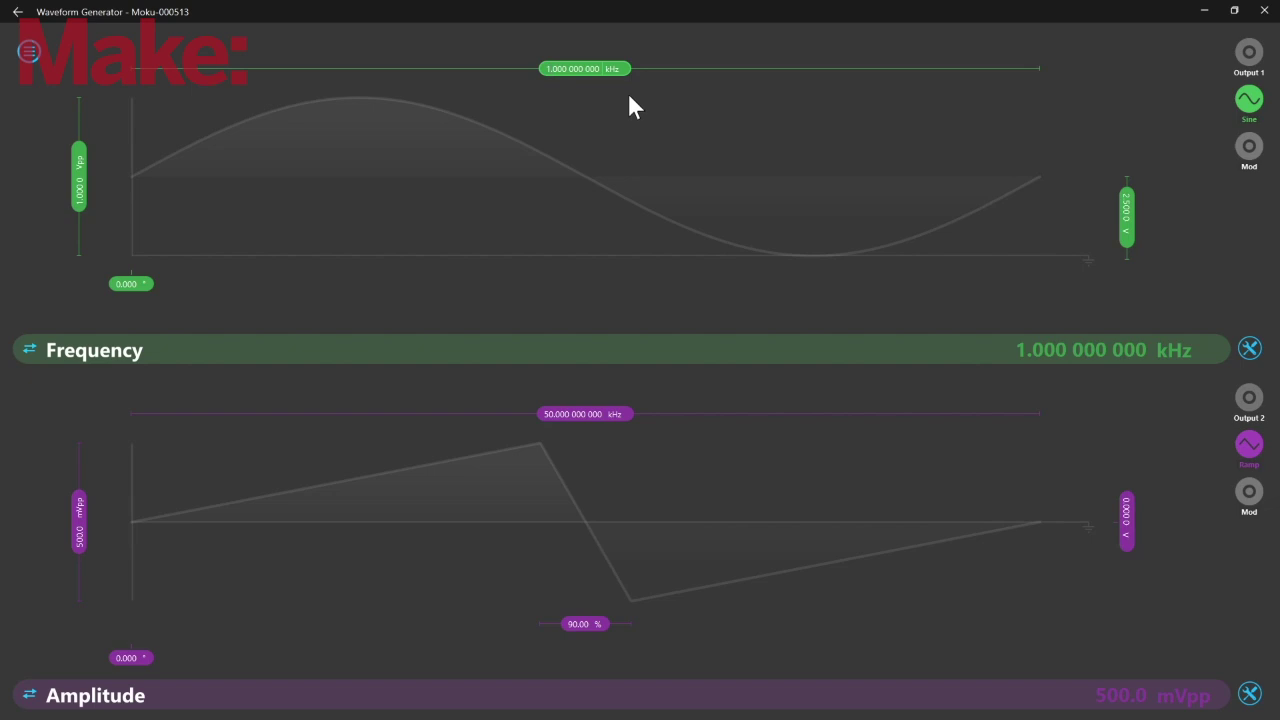
Run Output 1 as a 1 kHz, 1 Vpp sine, then switch it off and return to the instrument list
click(1248, 54)
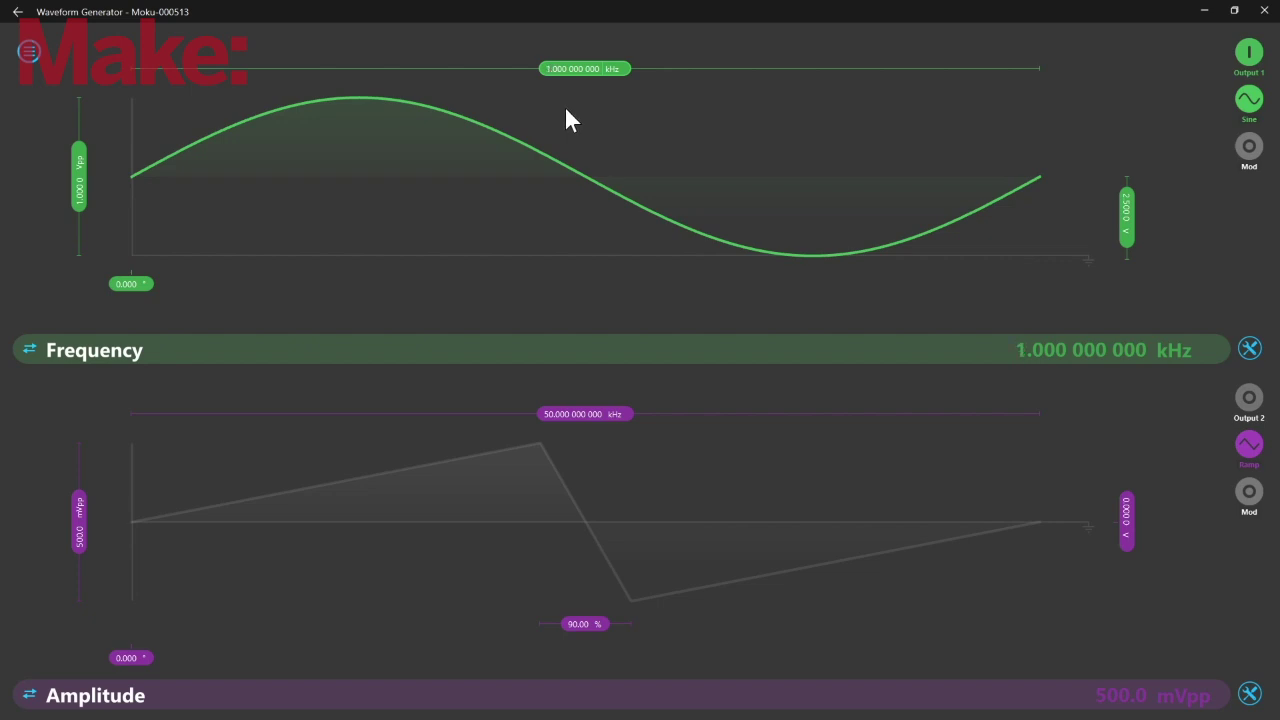
click(82, 198)
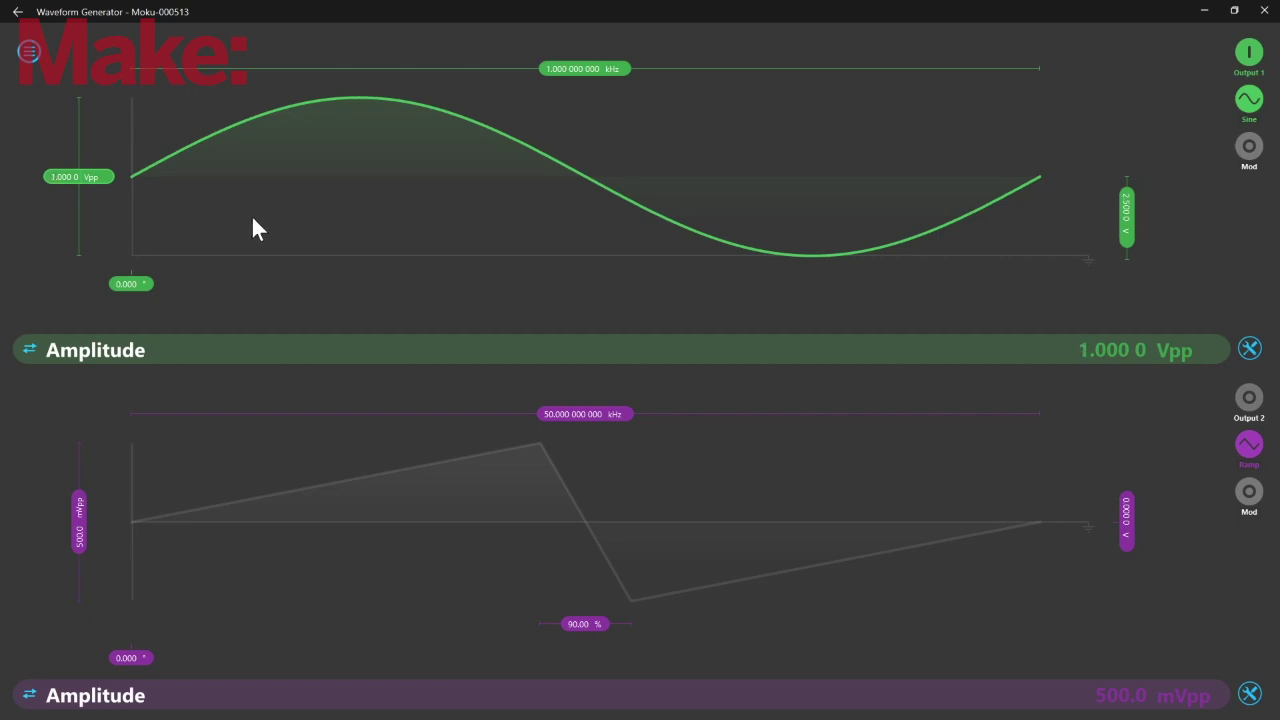
click(1246, 60)
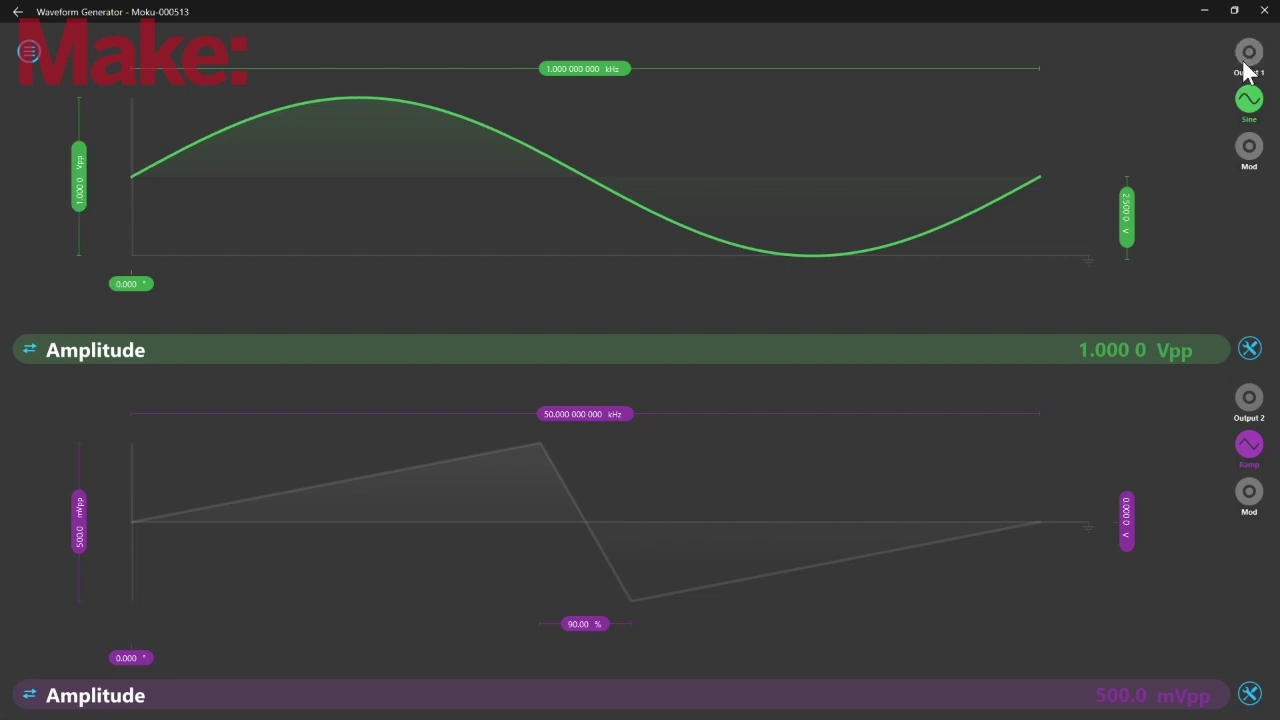
click(19, 12)
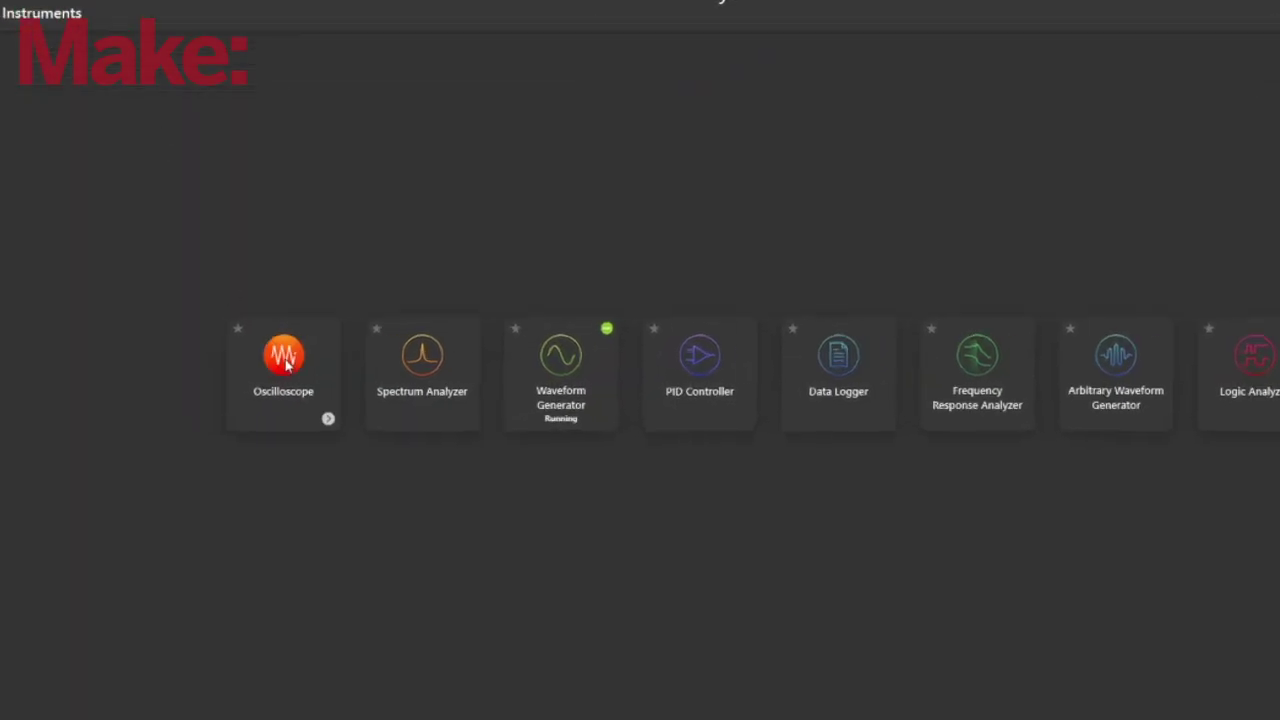
Open the Oscilloscope and scroll Output 1's sine frequency to 2 kHz
click(328, 418)
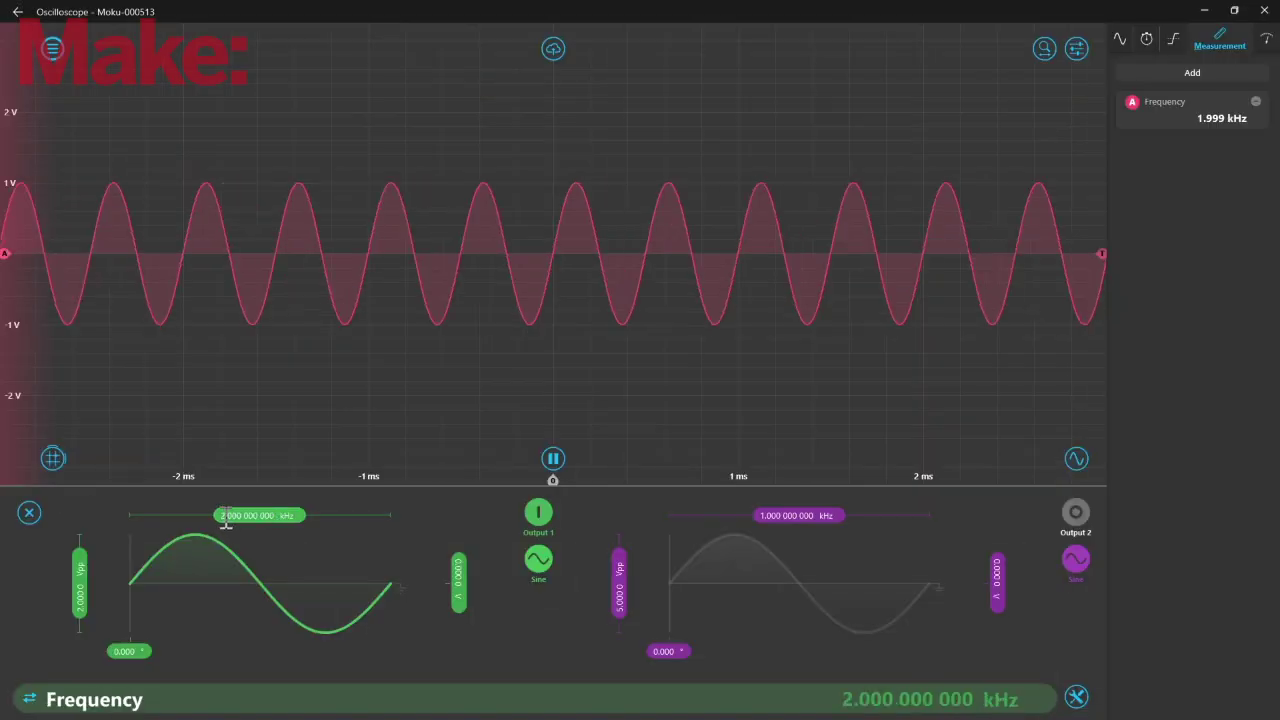
scroll(226, 516, up, 1)
scroll(226, 516, up, 1)
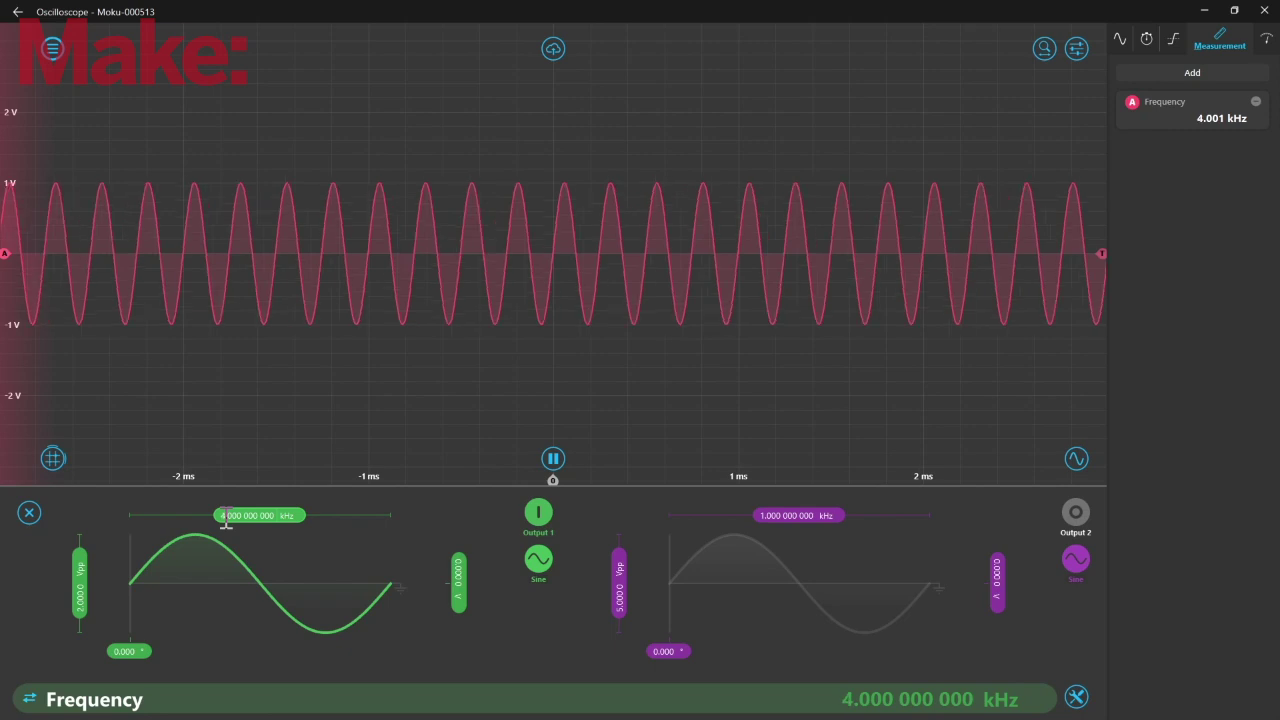
scroll(226, 516, up, 1)
scroll(226, 516, down, 1)
scroll(226, 516, down, 1)
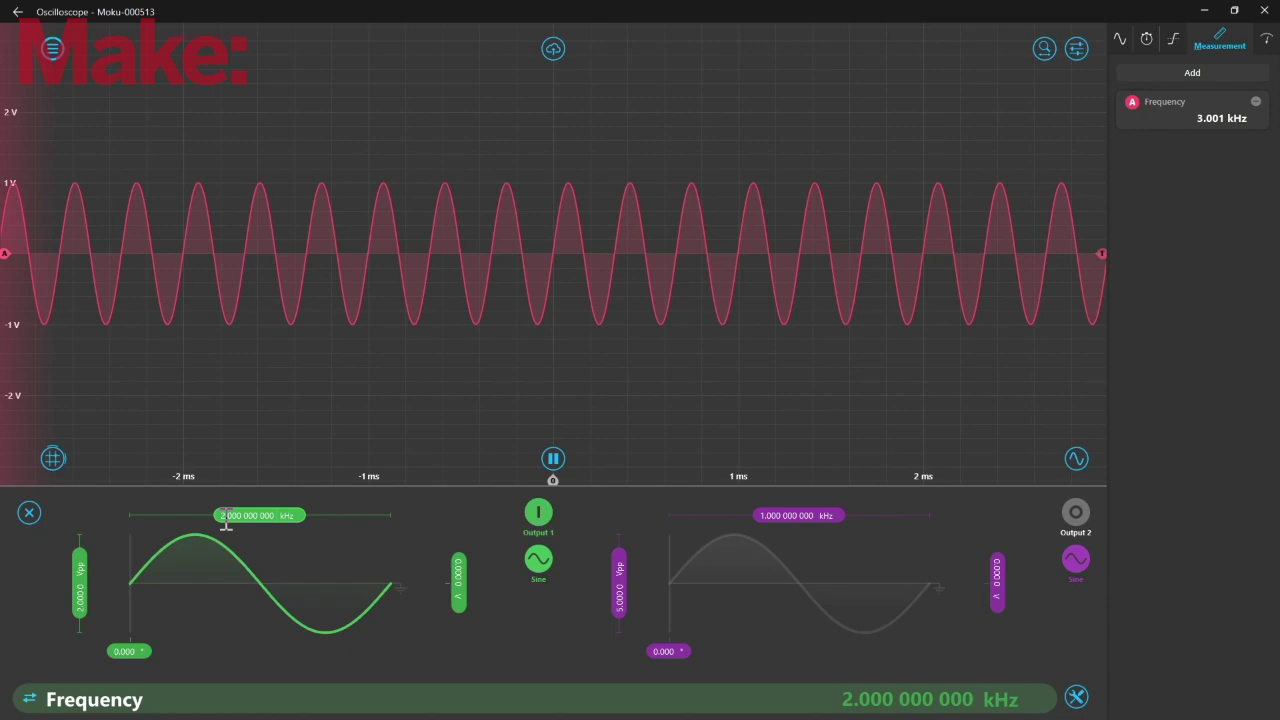
Set the sine amplitude to 3 Vpp, switch Output 1 off, and launch the Arbitrary Waveform Generator
click(81, 598)
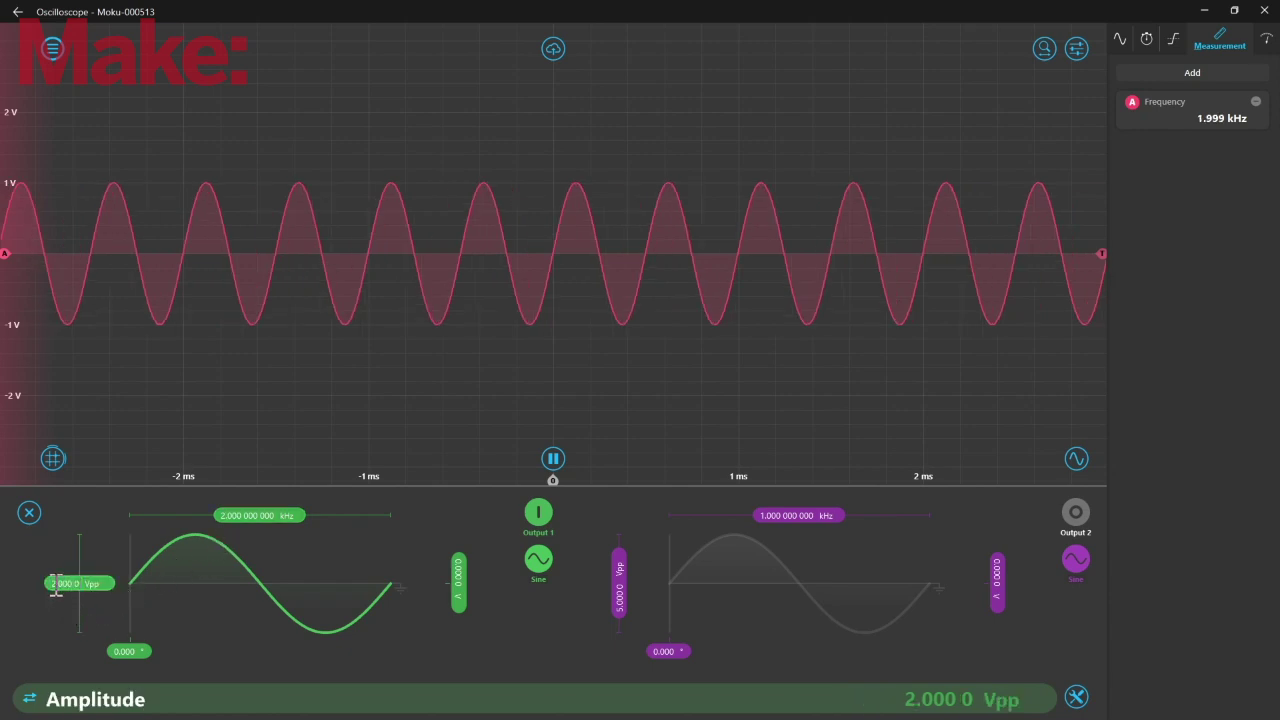
scroll(56, 591, up, 1)
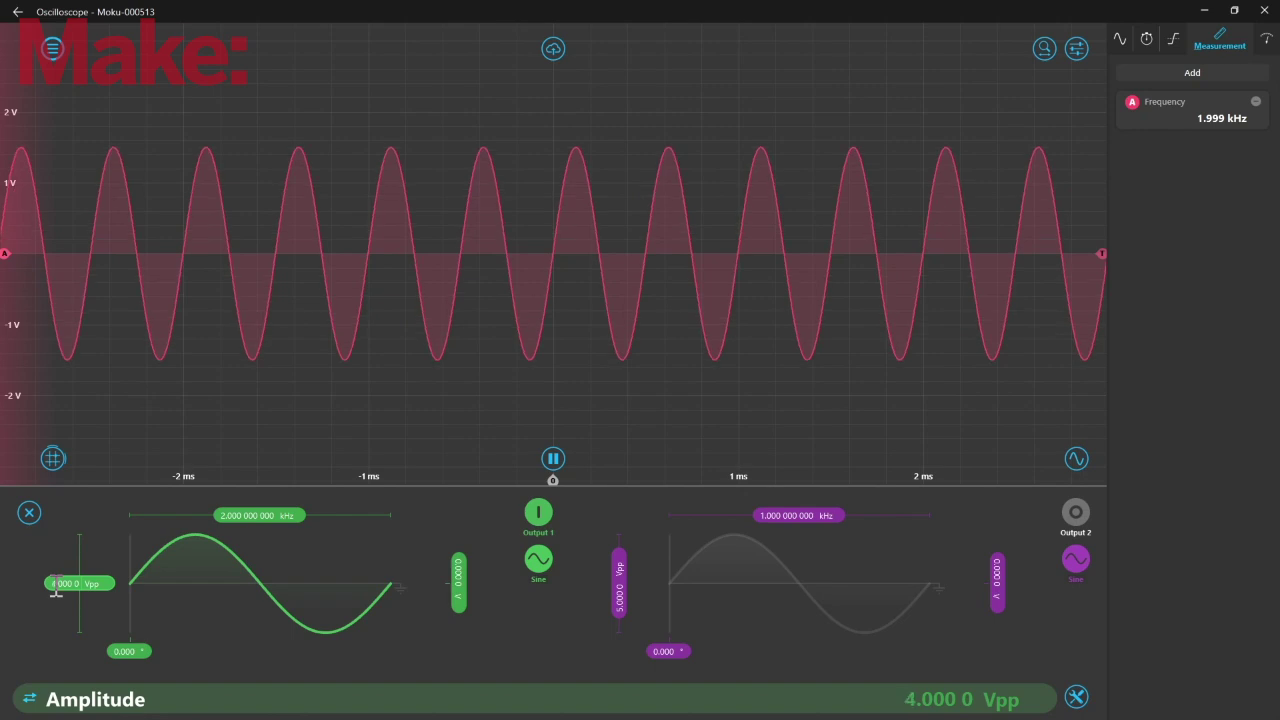
scroll(56, 591, up, 1)
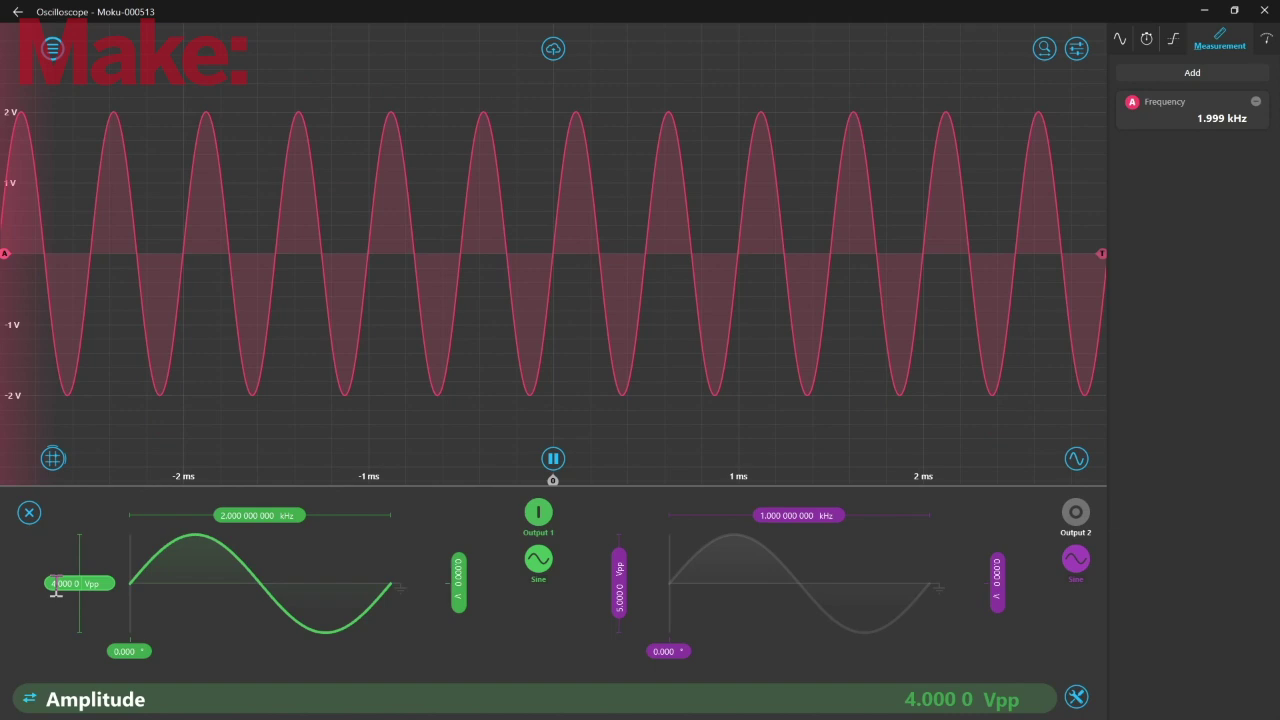
scroll(56, 591, down, 1)
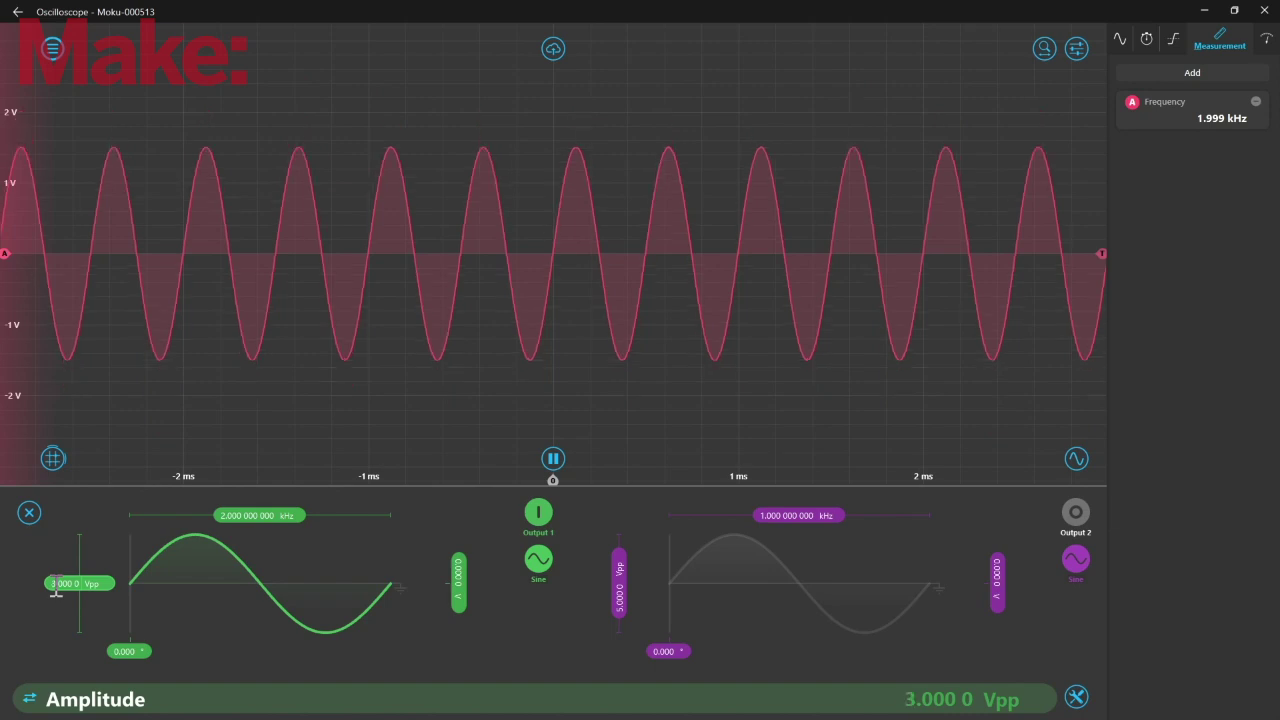
click(535, 520)
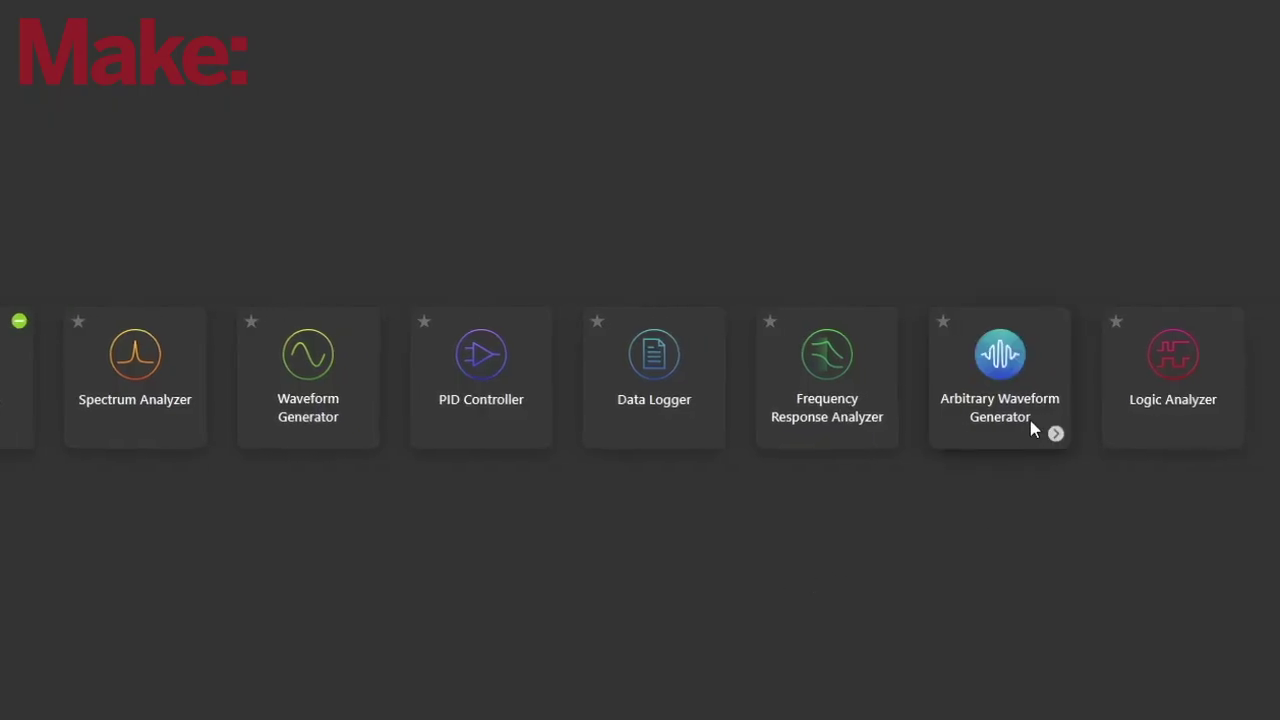
click(1033, 425)
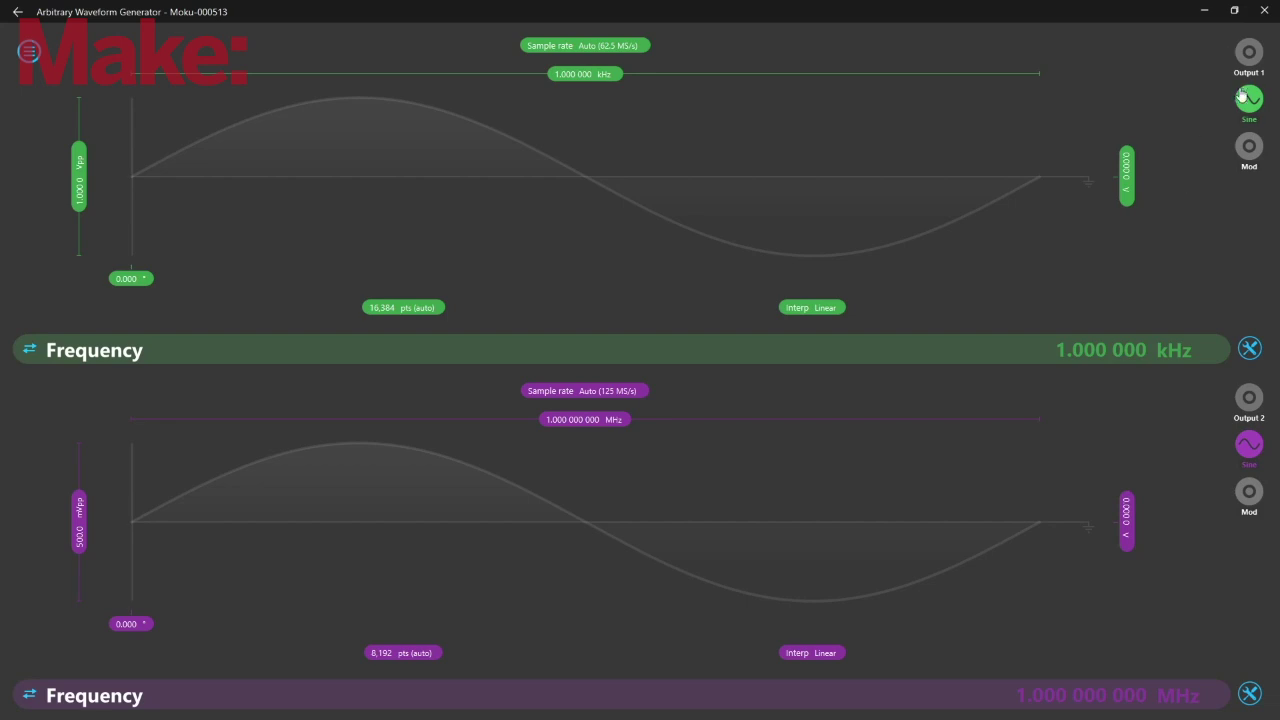
Set Output 1 to an Equation waveform and save the sum-of-sines equation ending '/2 + sin(4*pi*t)/2'
click(1245, 98)
click(1169, 100)
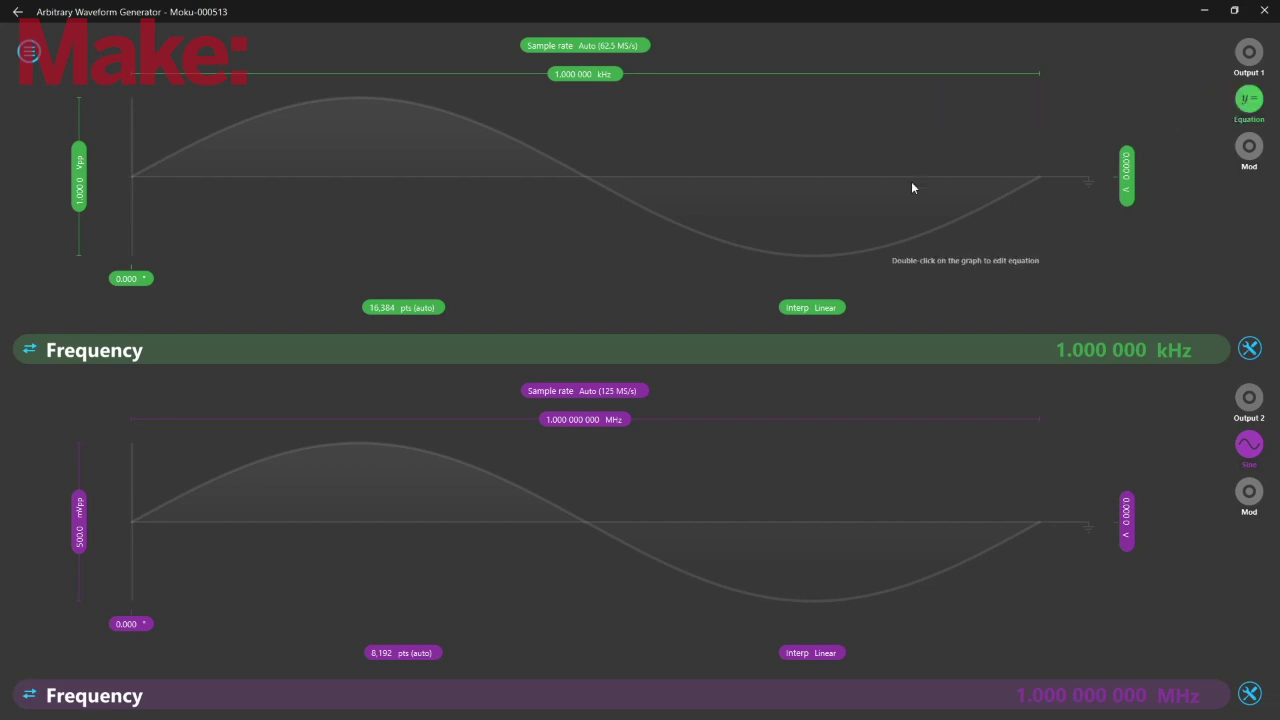
double_click(848, 221)
text(/)
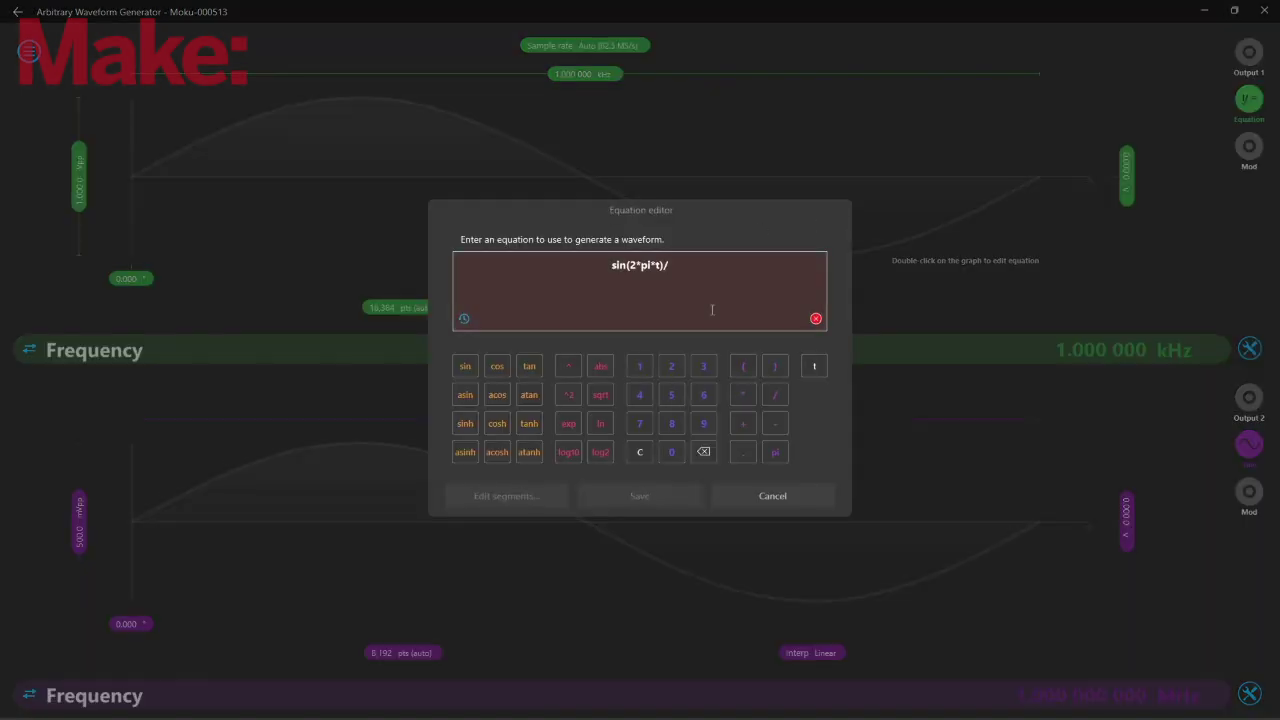
text(2 + sin(4*pi*t)/2)
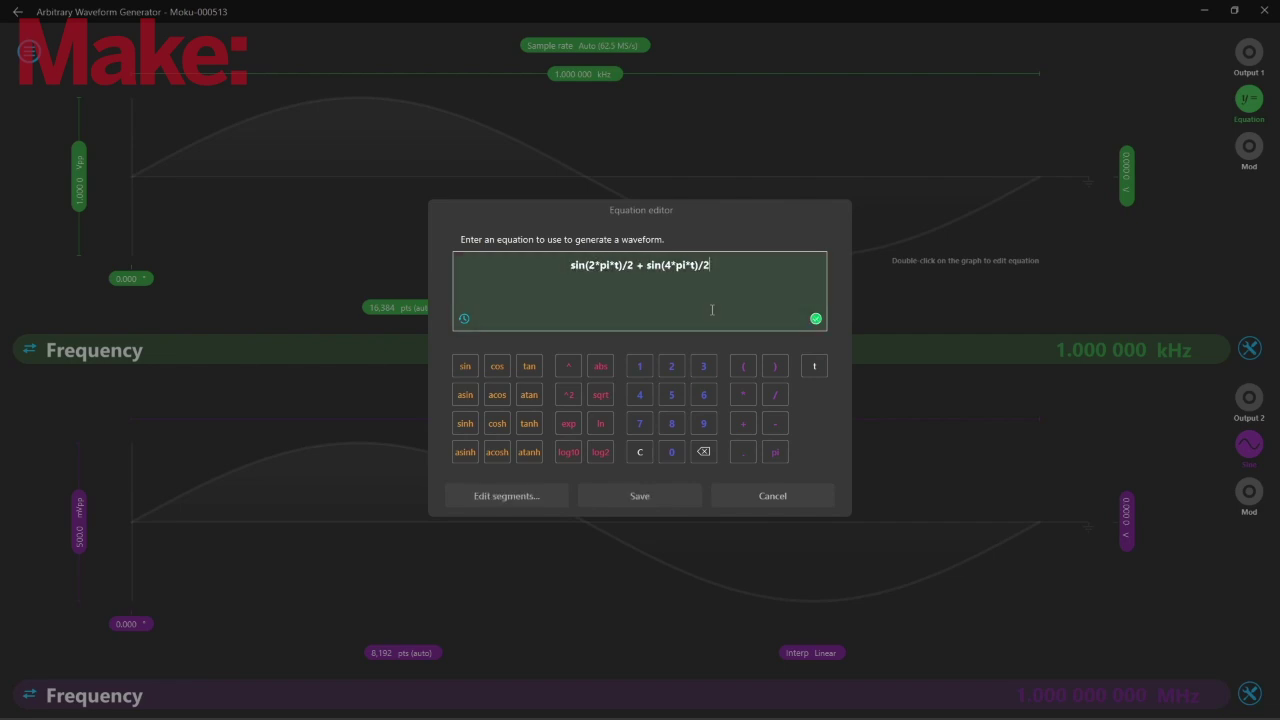
click(655, 498)
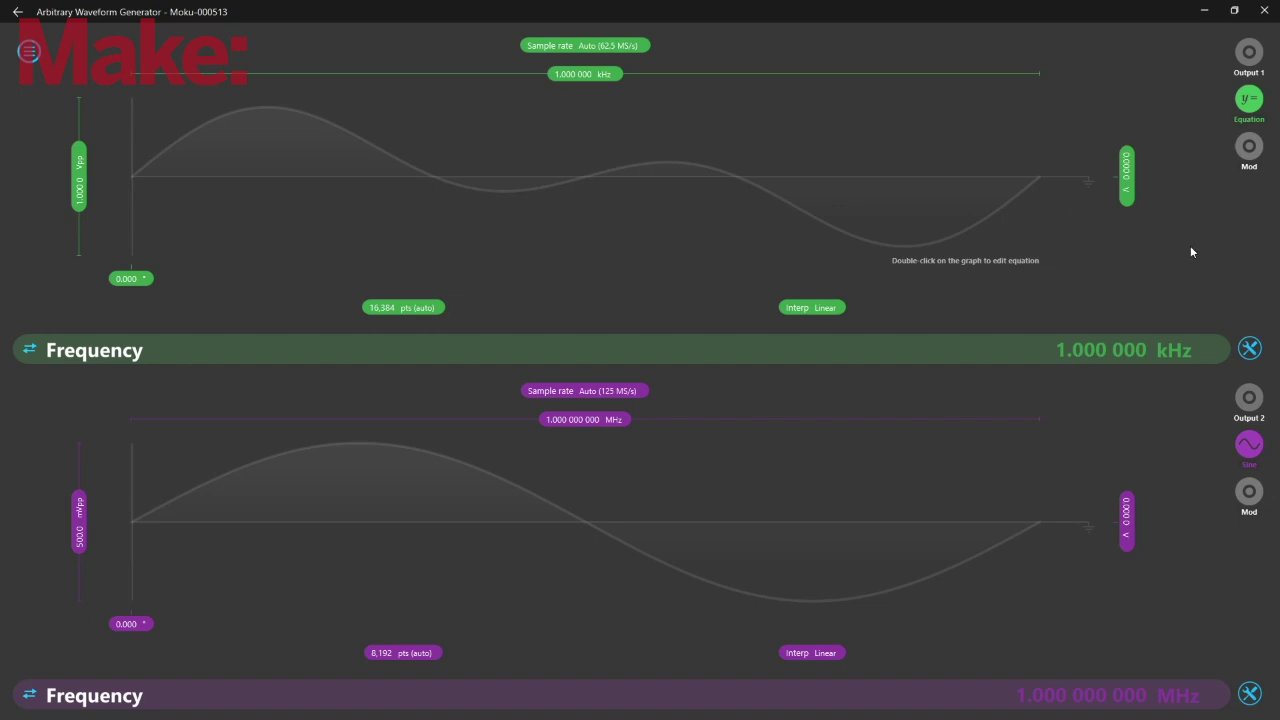
Turn Output 1 on, compare Sine with the Equation waveform, then switch it off and launch the Oscilloscope
click(1254, 61)
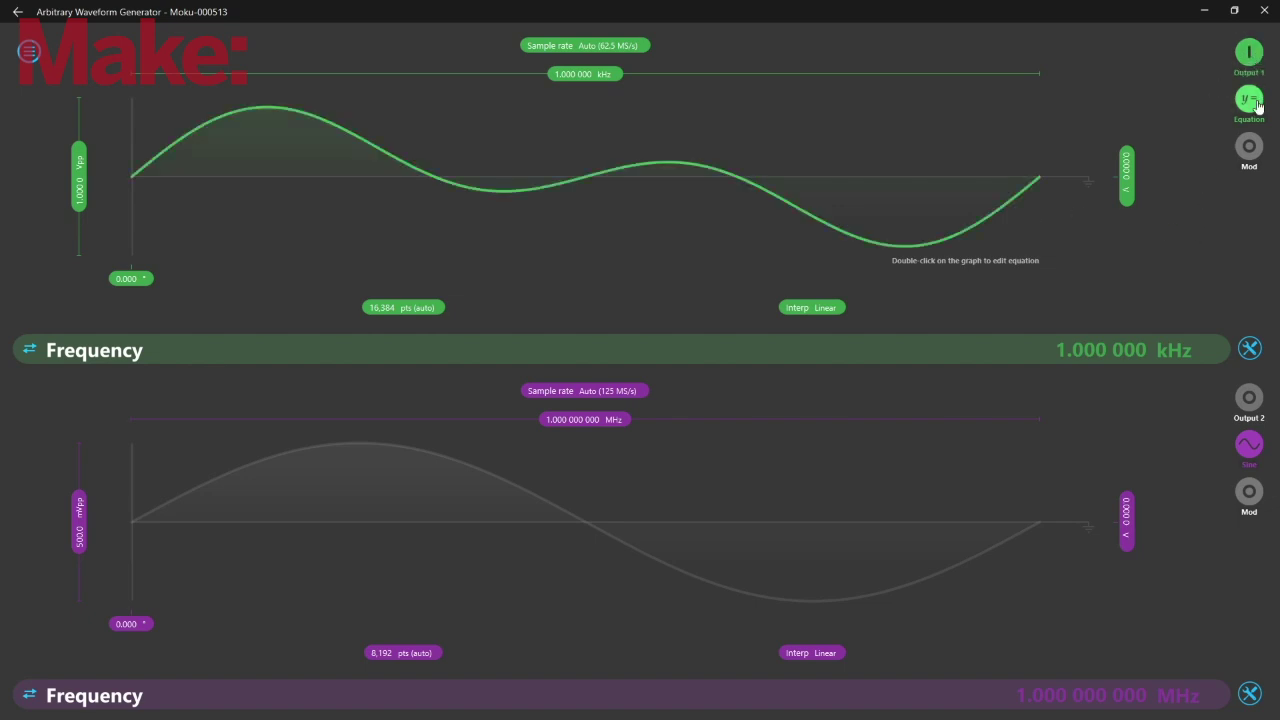
click(1249, 98)
click(930, 98)
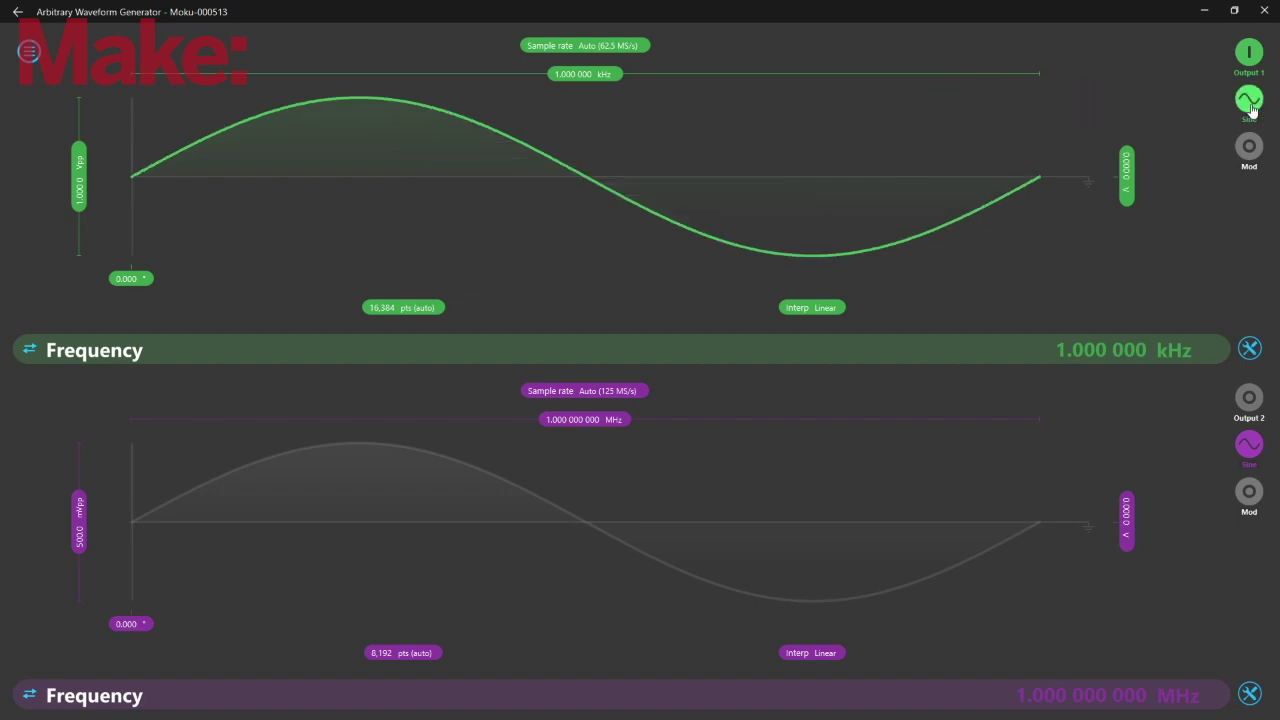
click(1249, 98)
click(1176, 104)
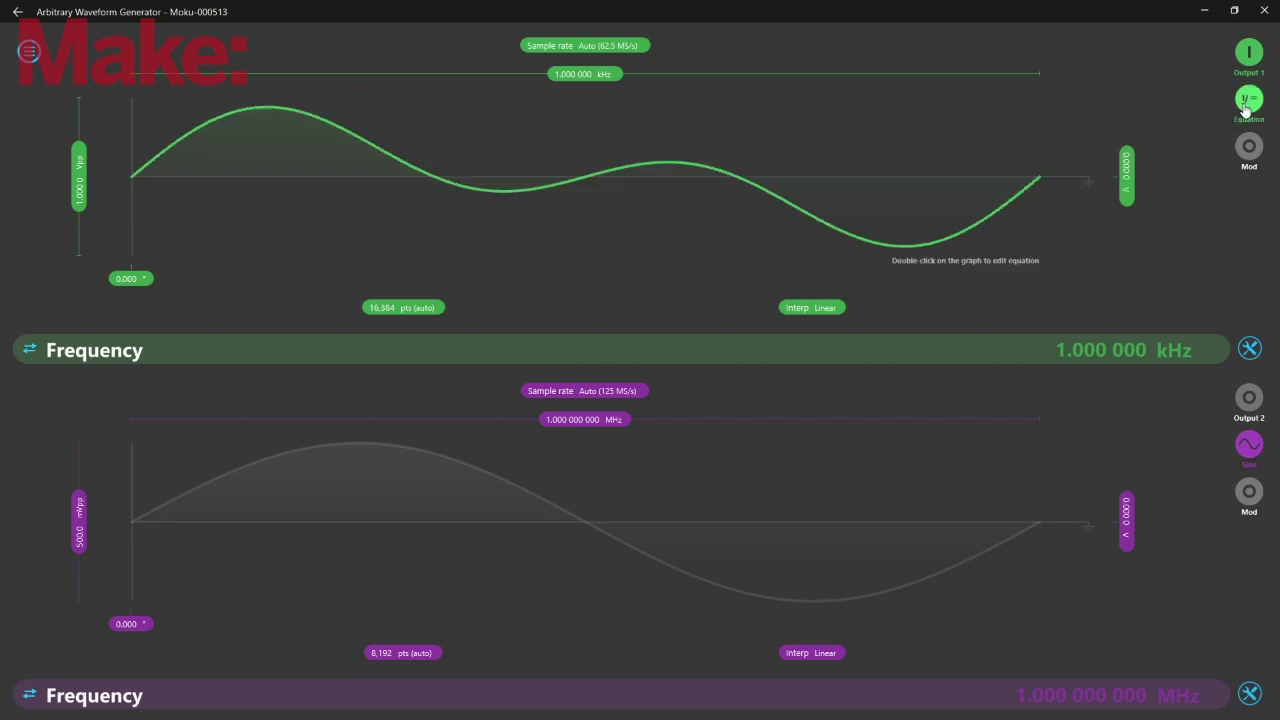
click(1249, 52)
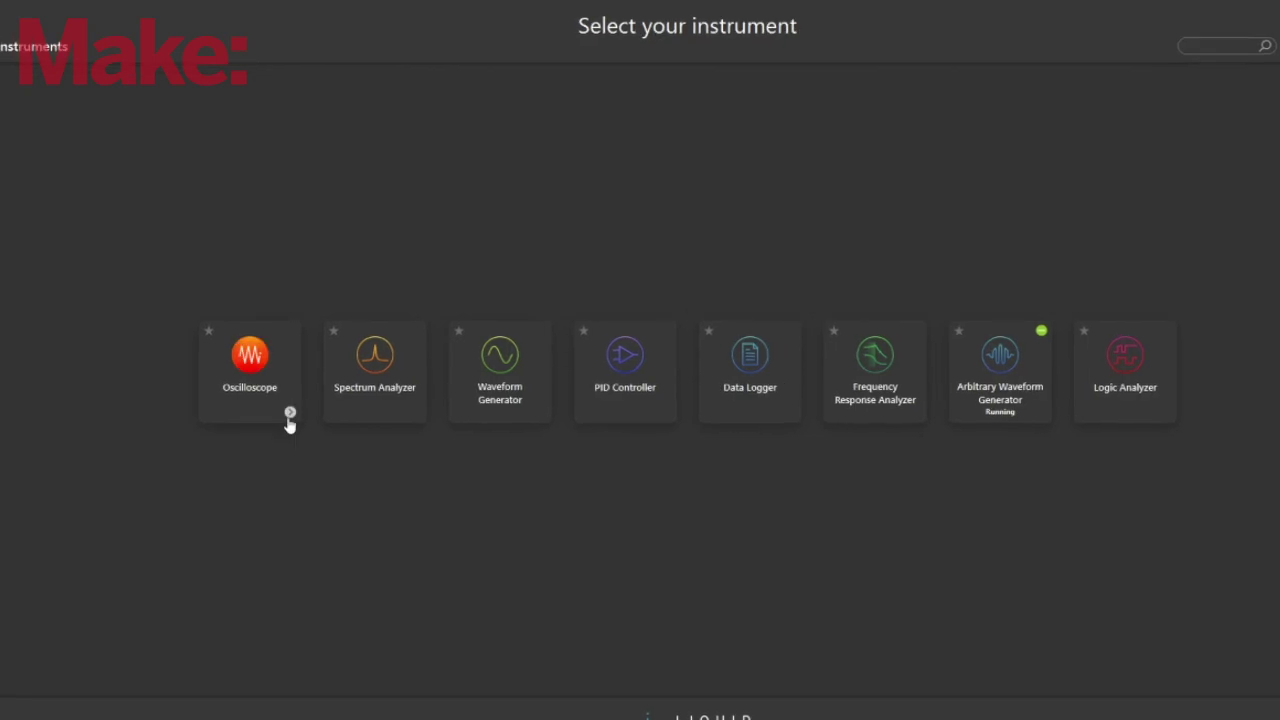
click(290, 413)
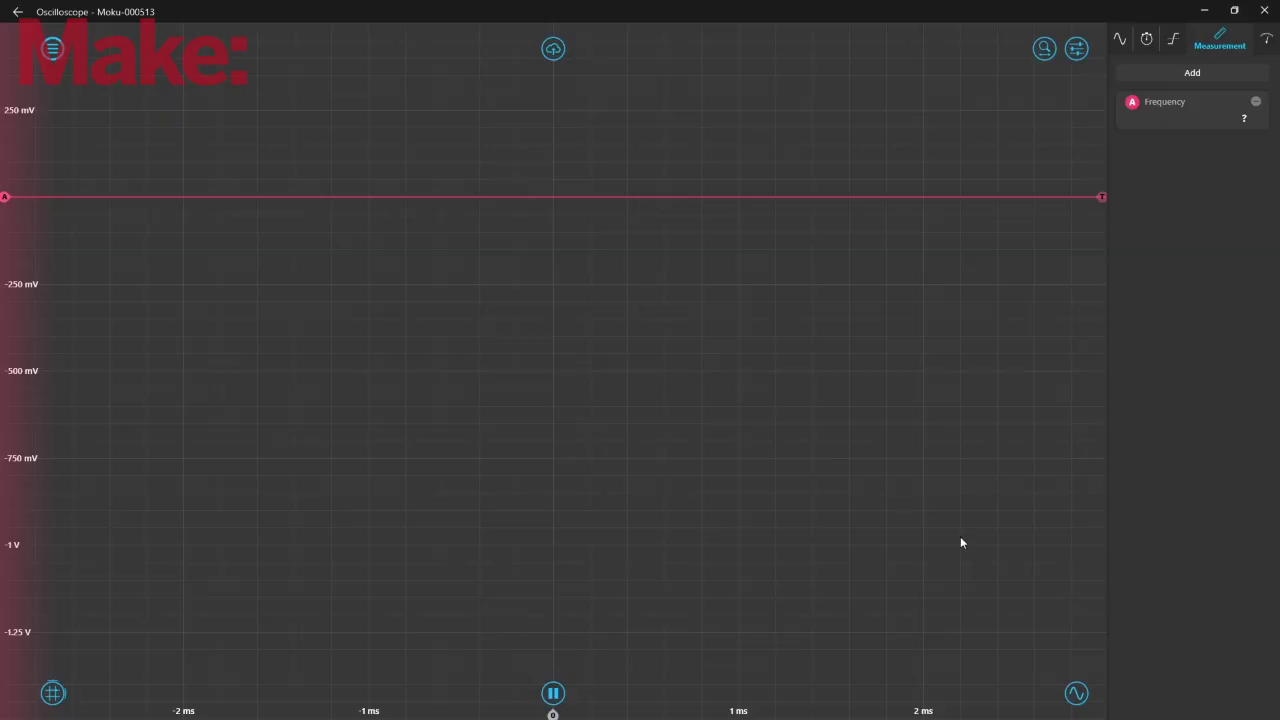
In the built-in waveform generator, set Output 1 to Ramp and switch it on
click(1076, 693)
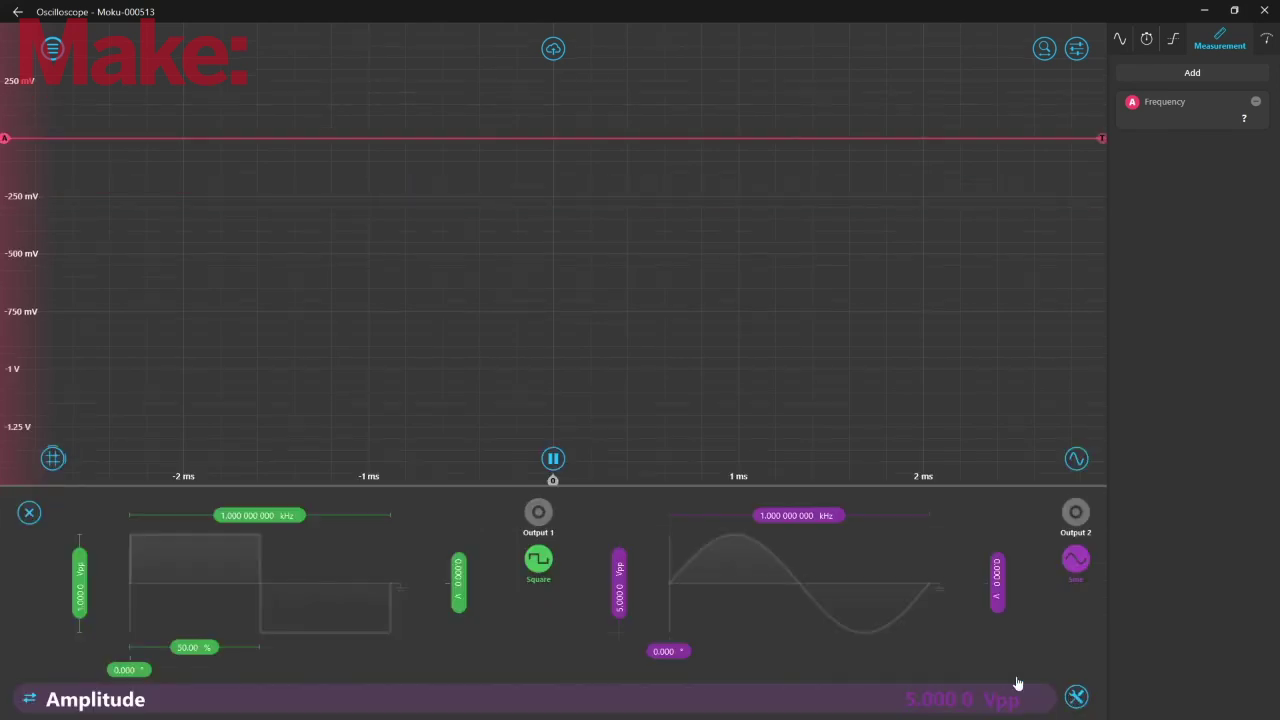
click(538, 560)
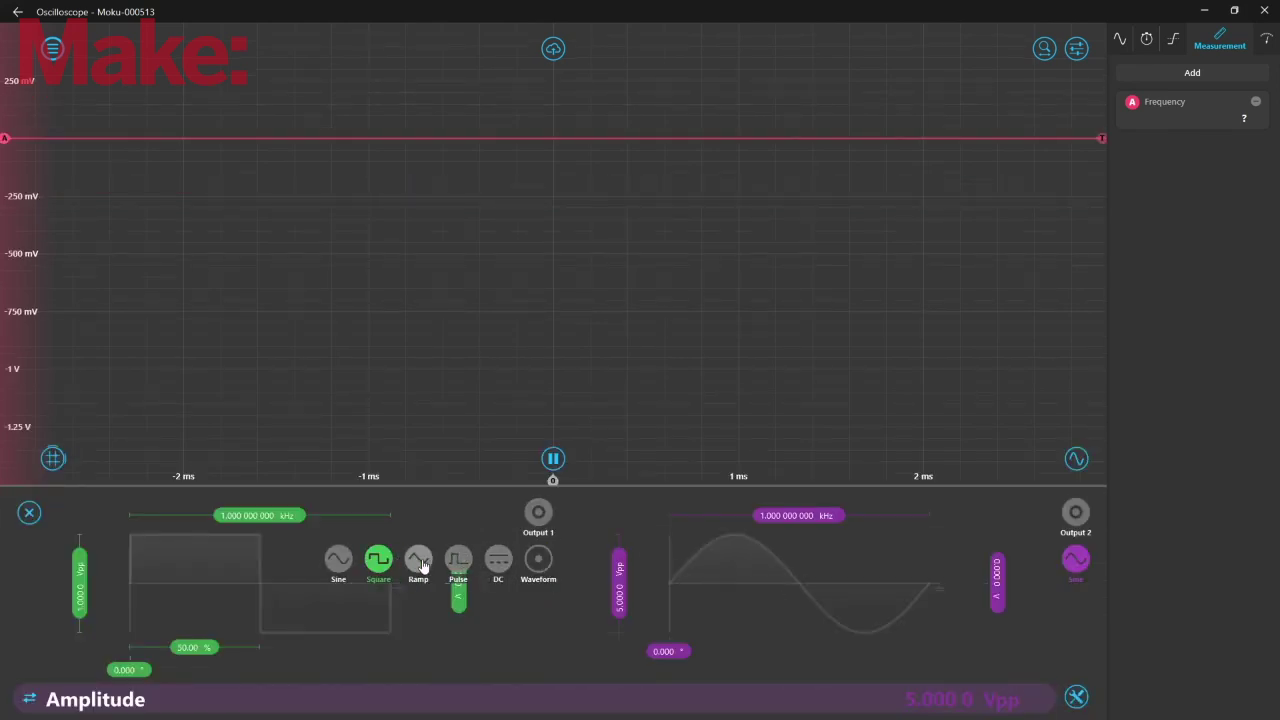
click(419, 562)
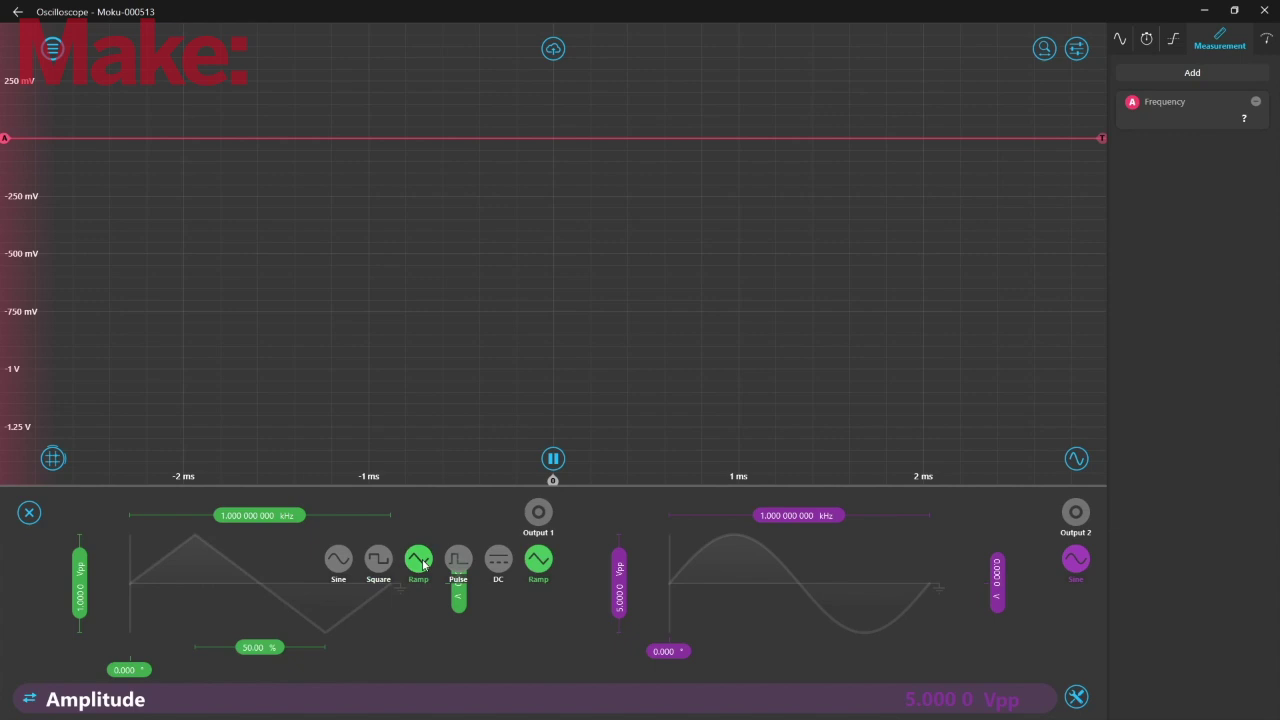
click(540, 514)
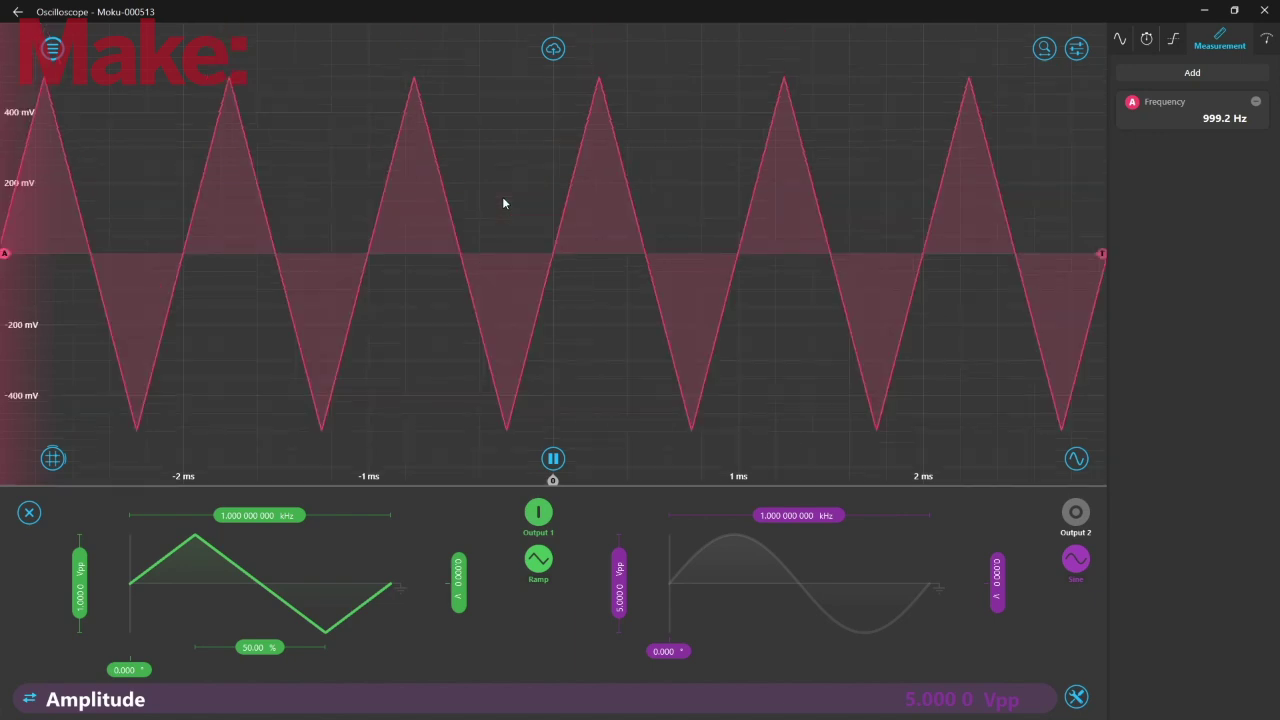
Briefly switch Output 1 to a sine wave, then back to the Ramp triangle wave
click(541, 559)
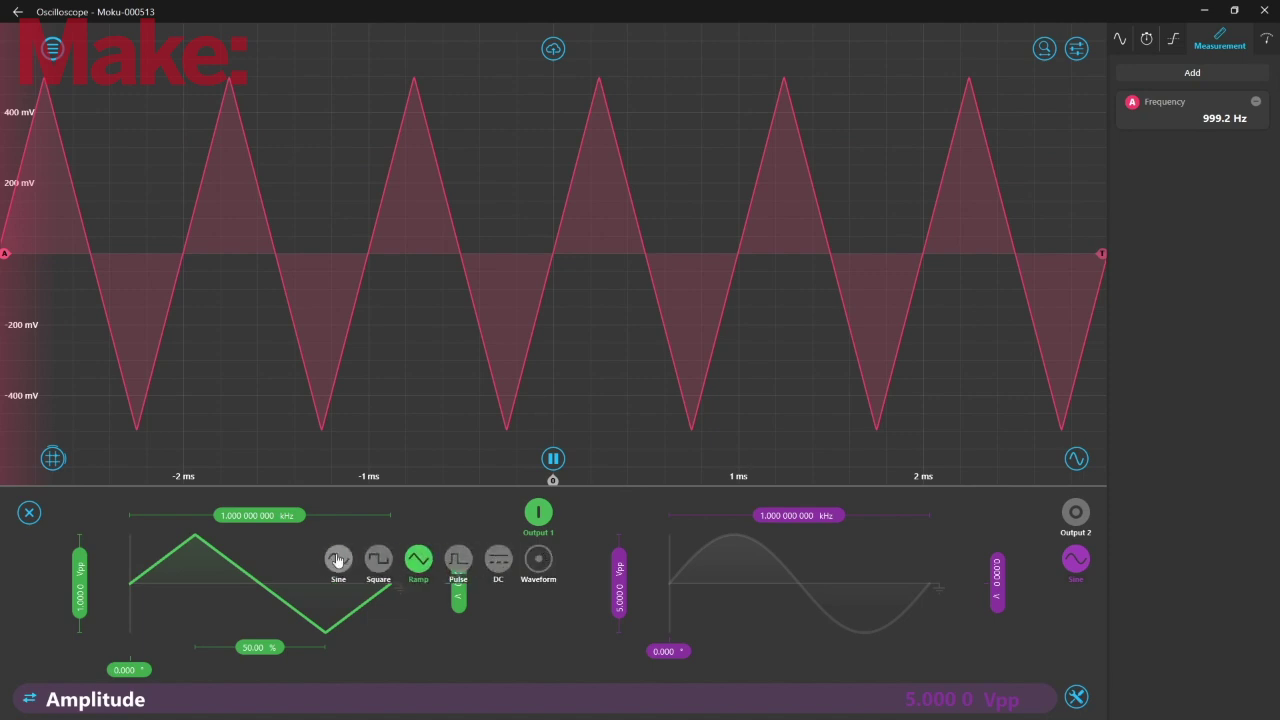
click(338, 559)
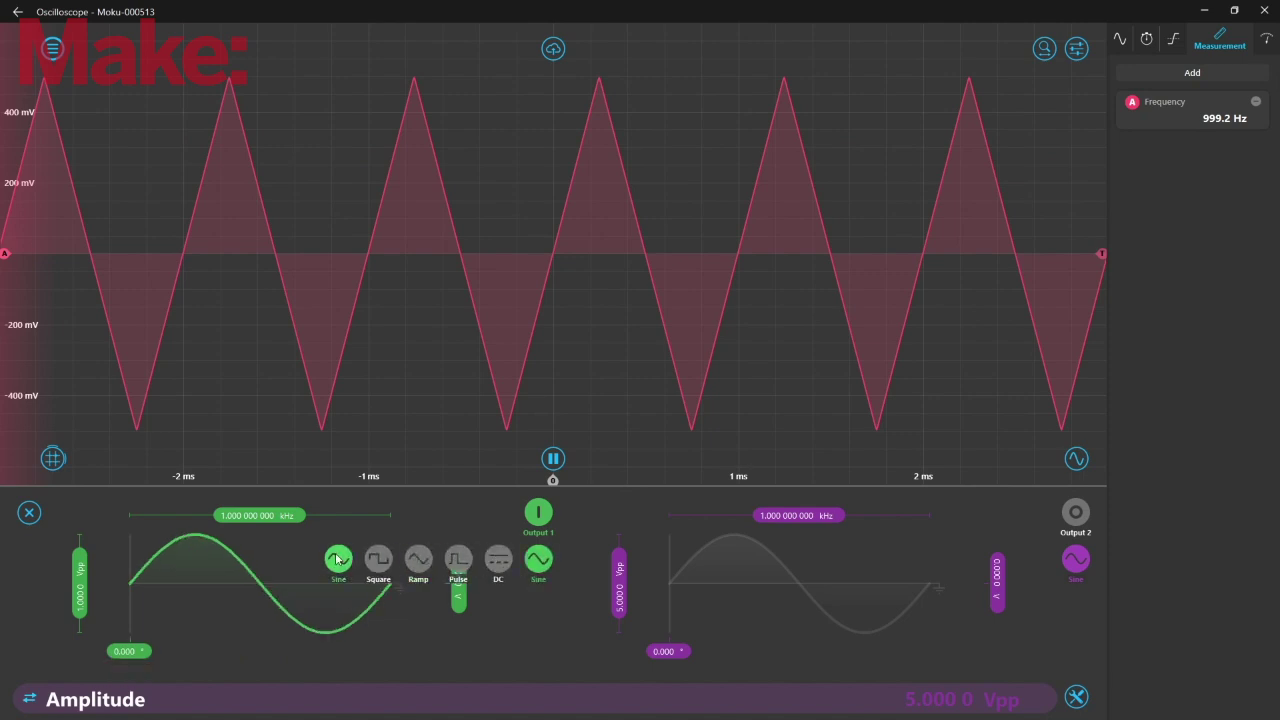
click(538, 563)
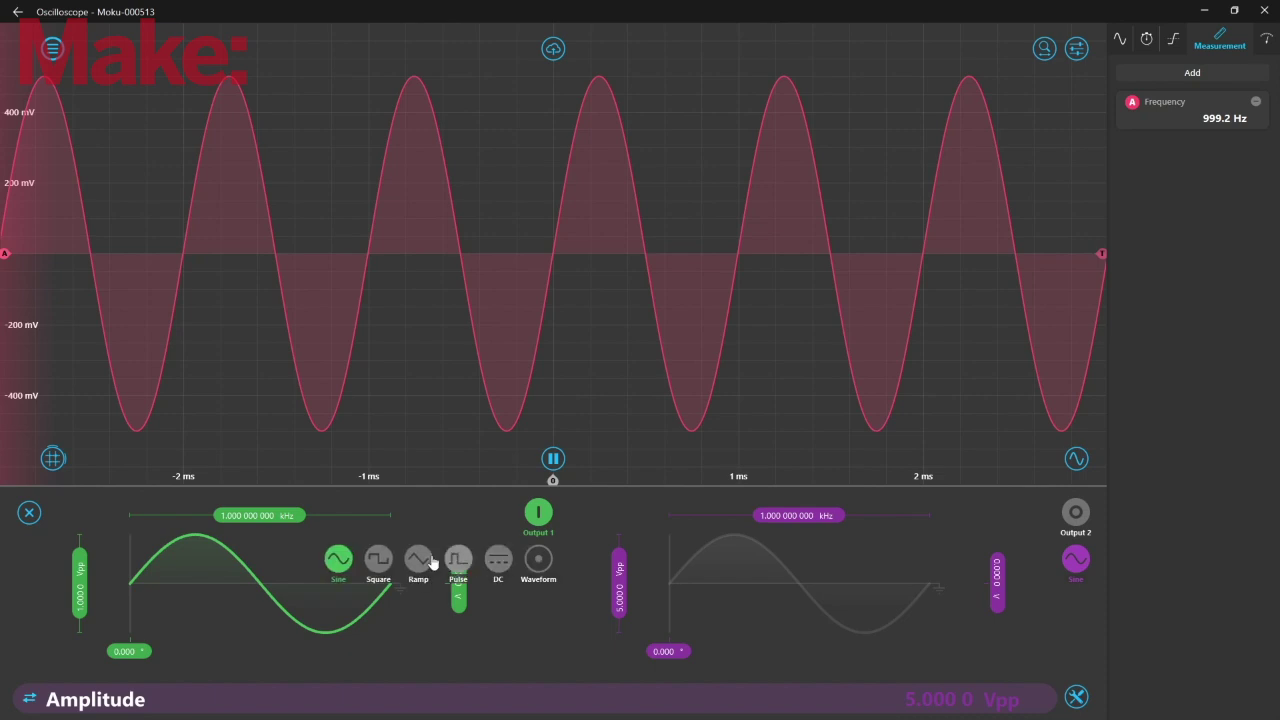
click(418, 561)
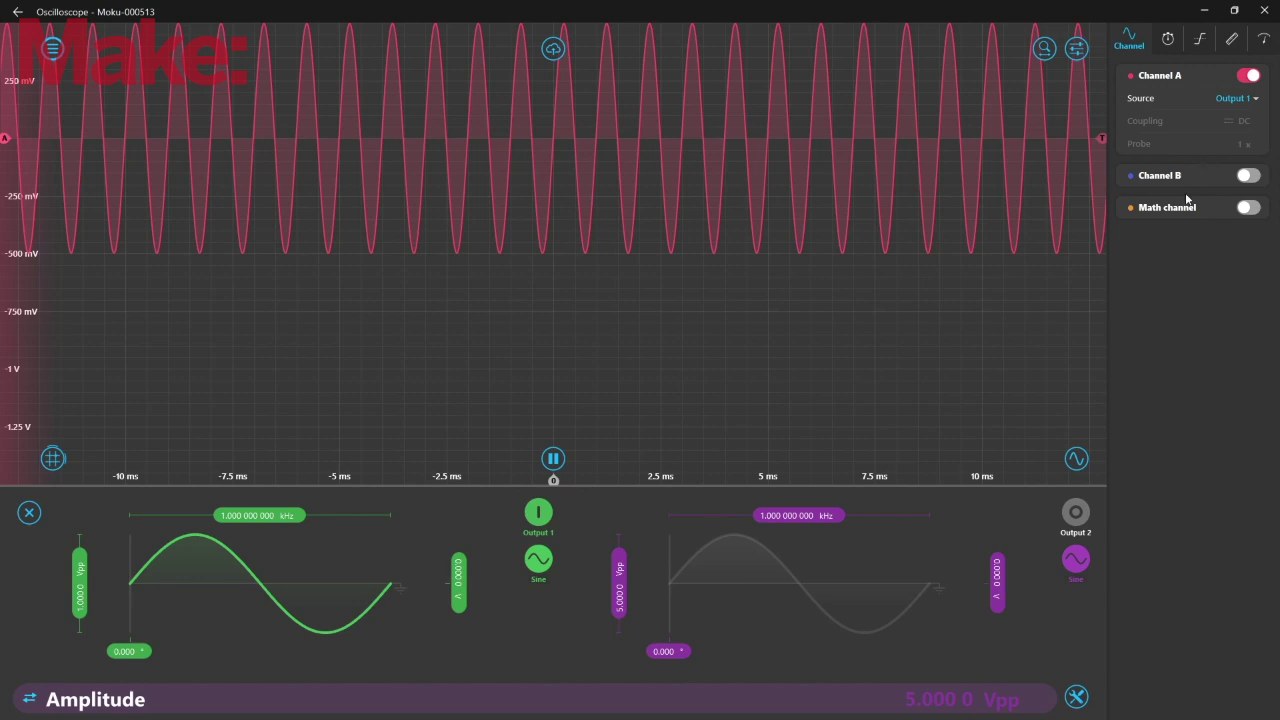
Enable the Math channel as an FFT of Channel A to show the sine's single spectral peak
click(1247, 210)
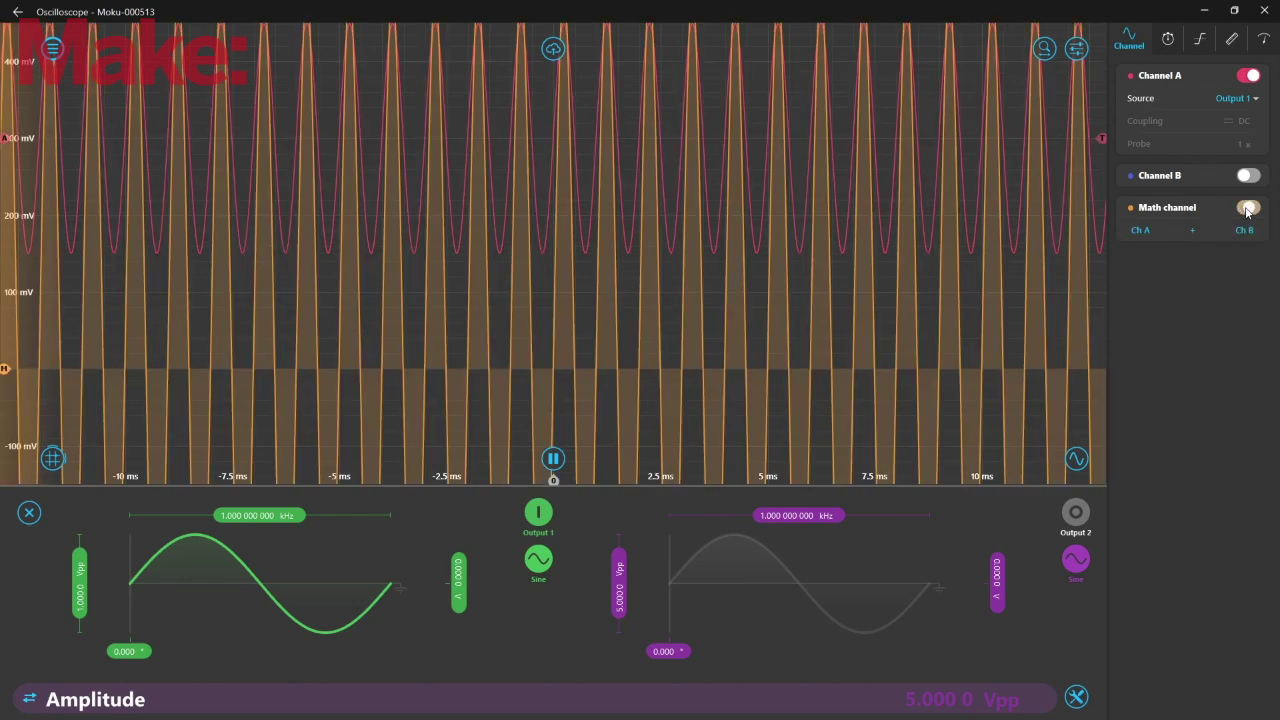
click(1191, 233)
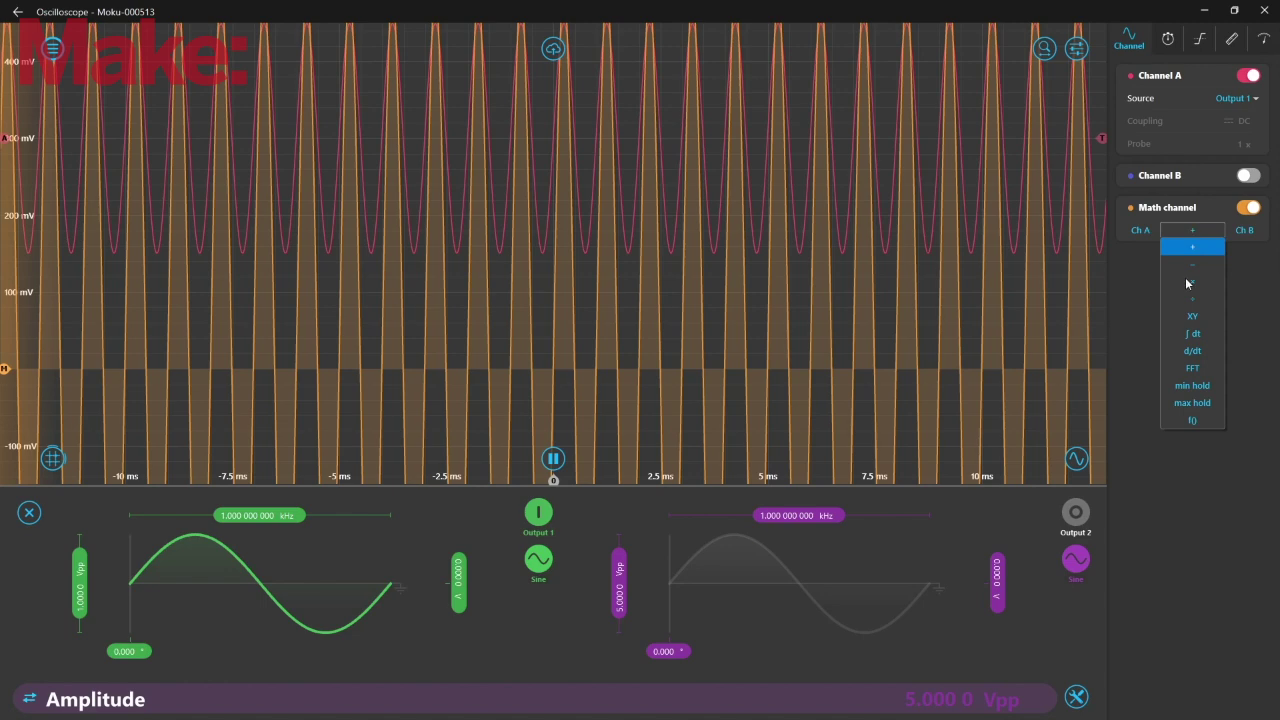
click(1187, 369)
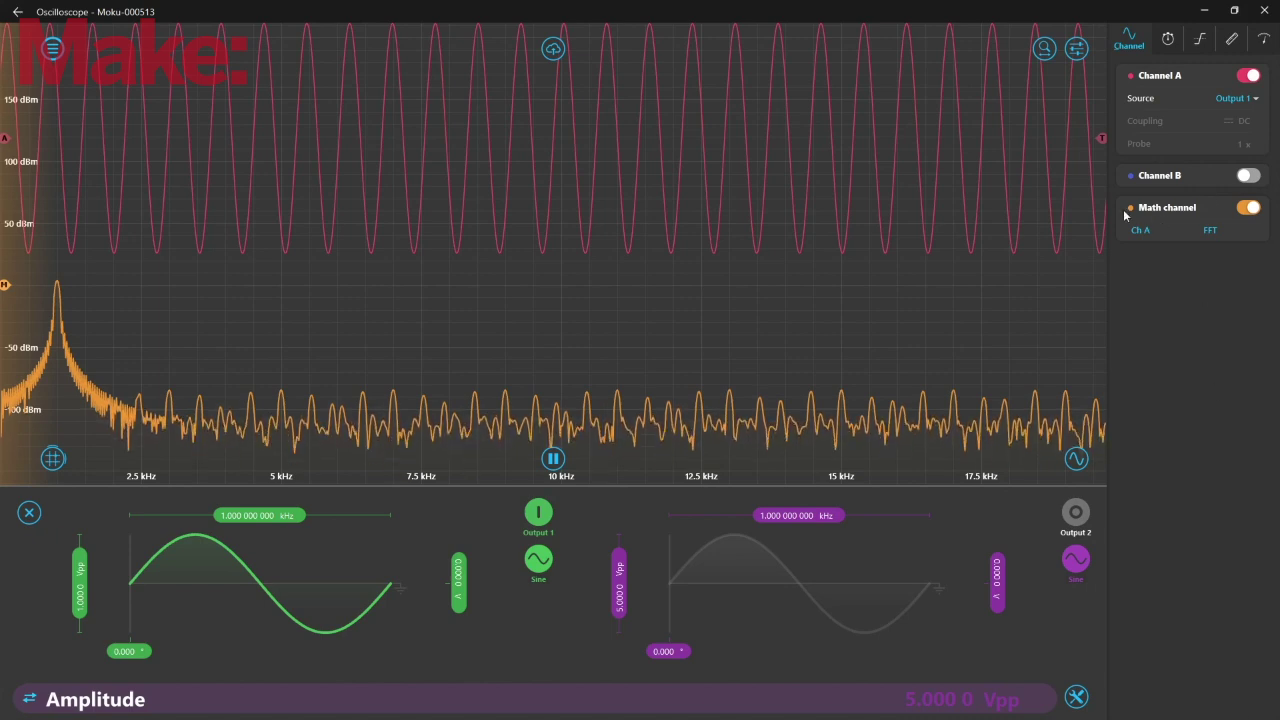
click(535, 564)
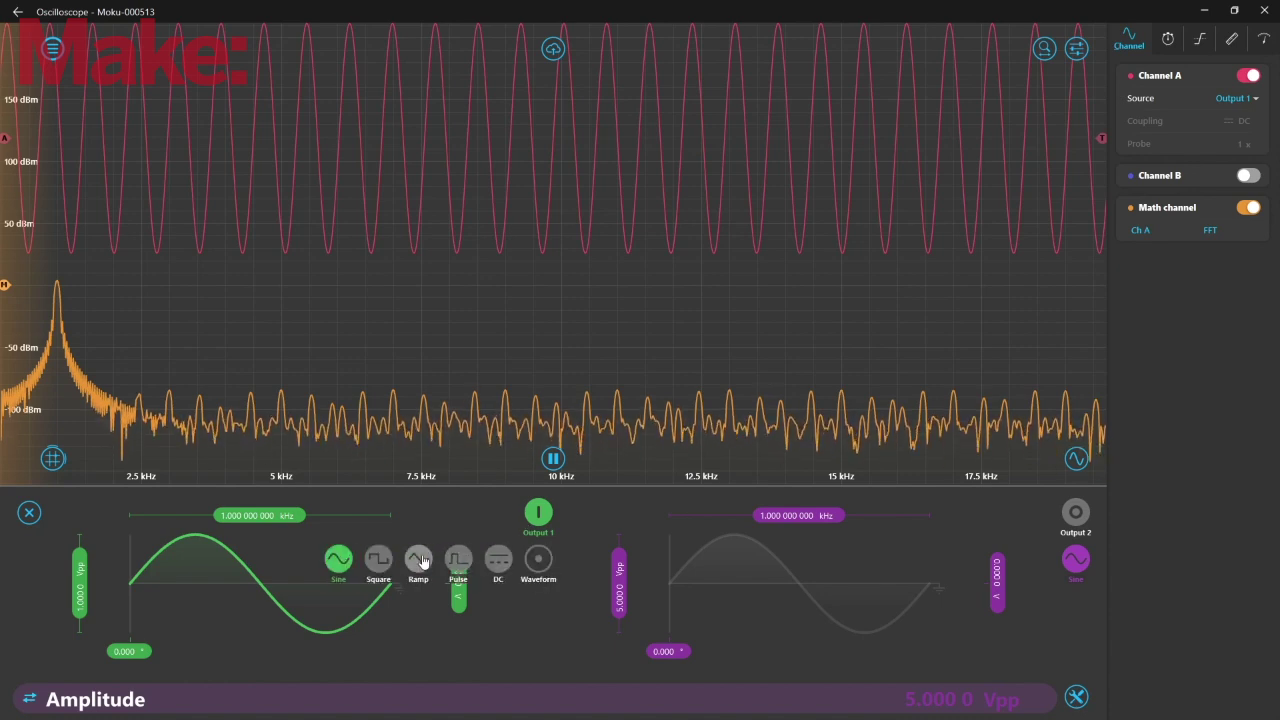
Set Output 1 to a triangle Ramp and toggle it off and on to view its FFT harmonics
click(419, 560)
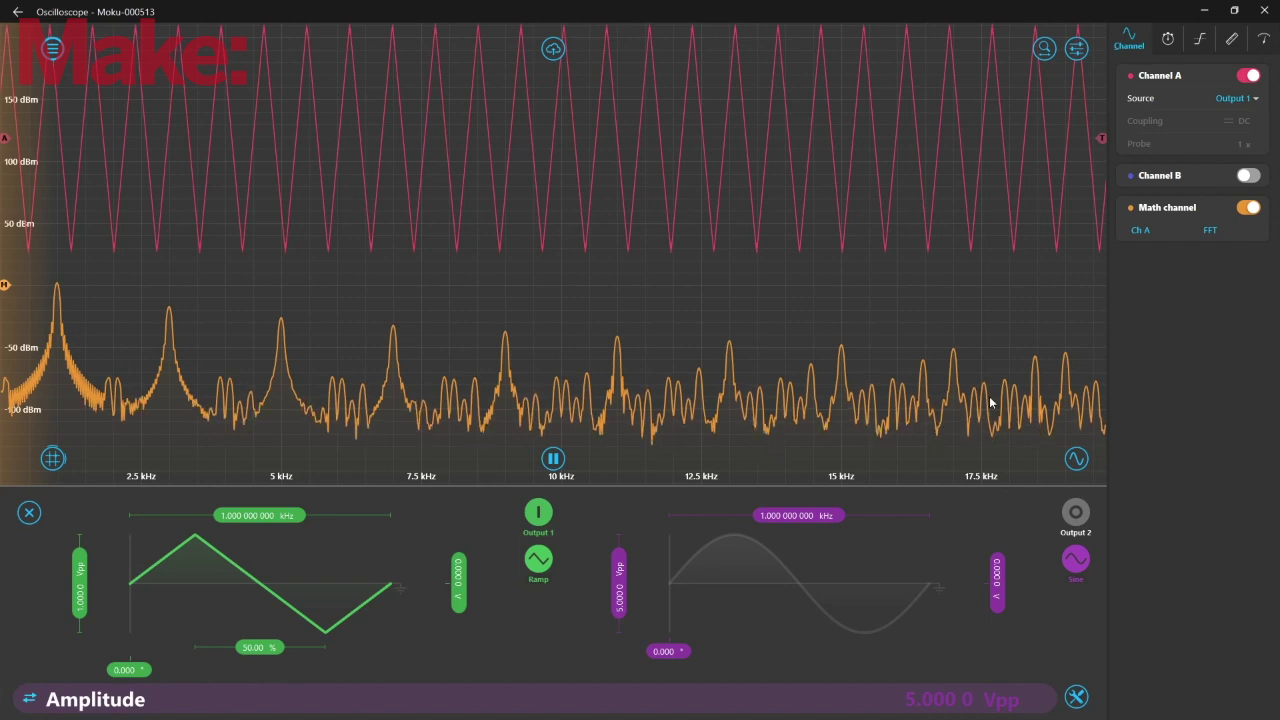
click(546, 512)
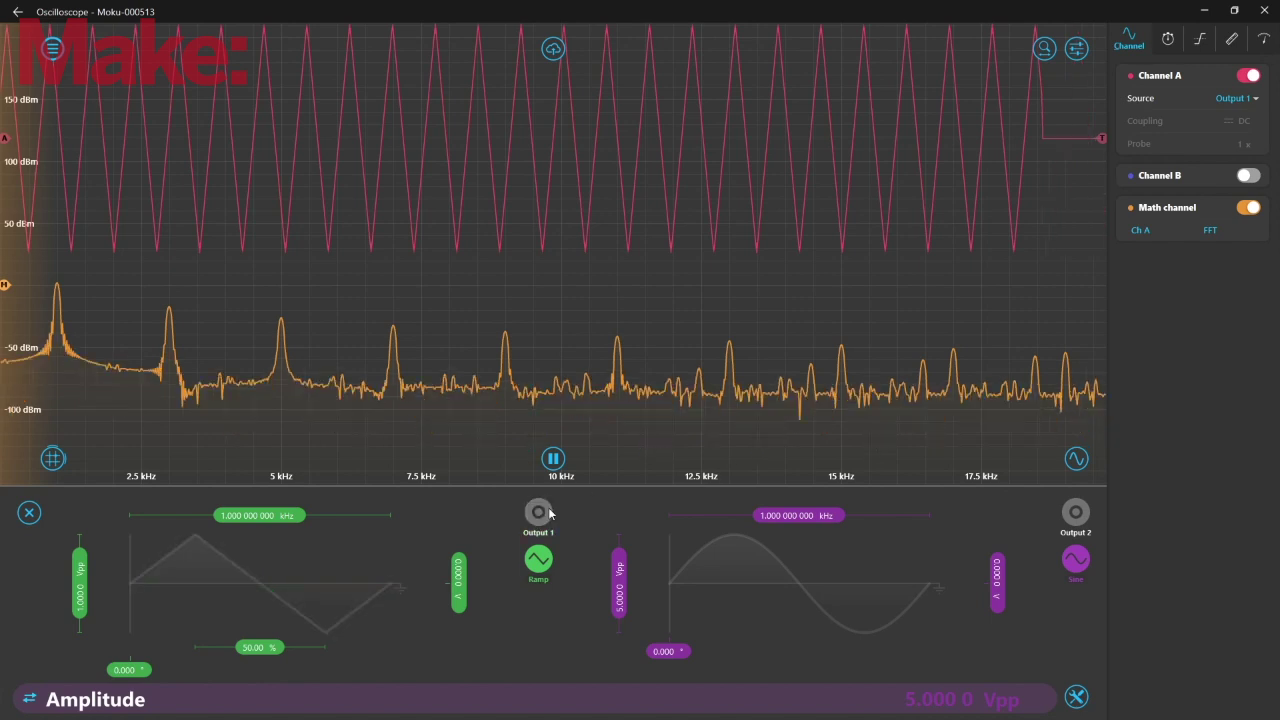
click(546, 512)
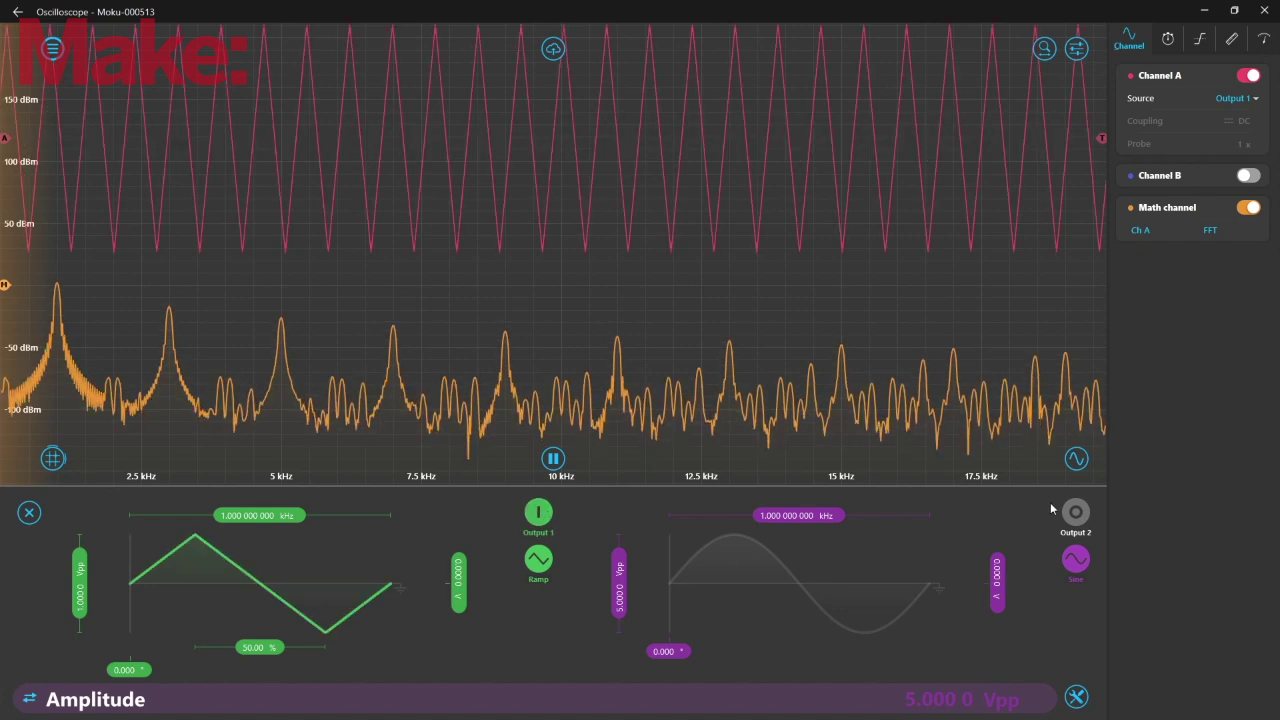
Switch Output 1 to a square wave, then launch the Spectrum Analyzer
click(540, 559)
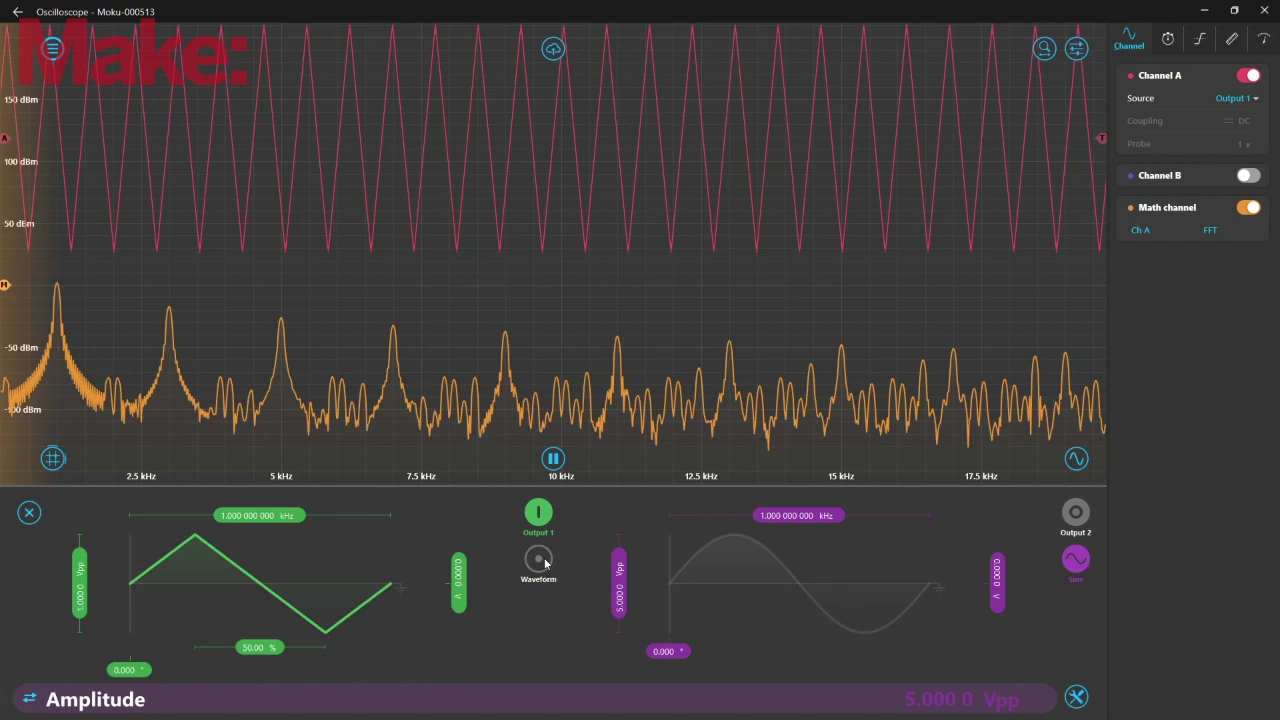
click(377, 562)
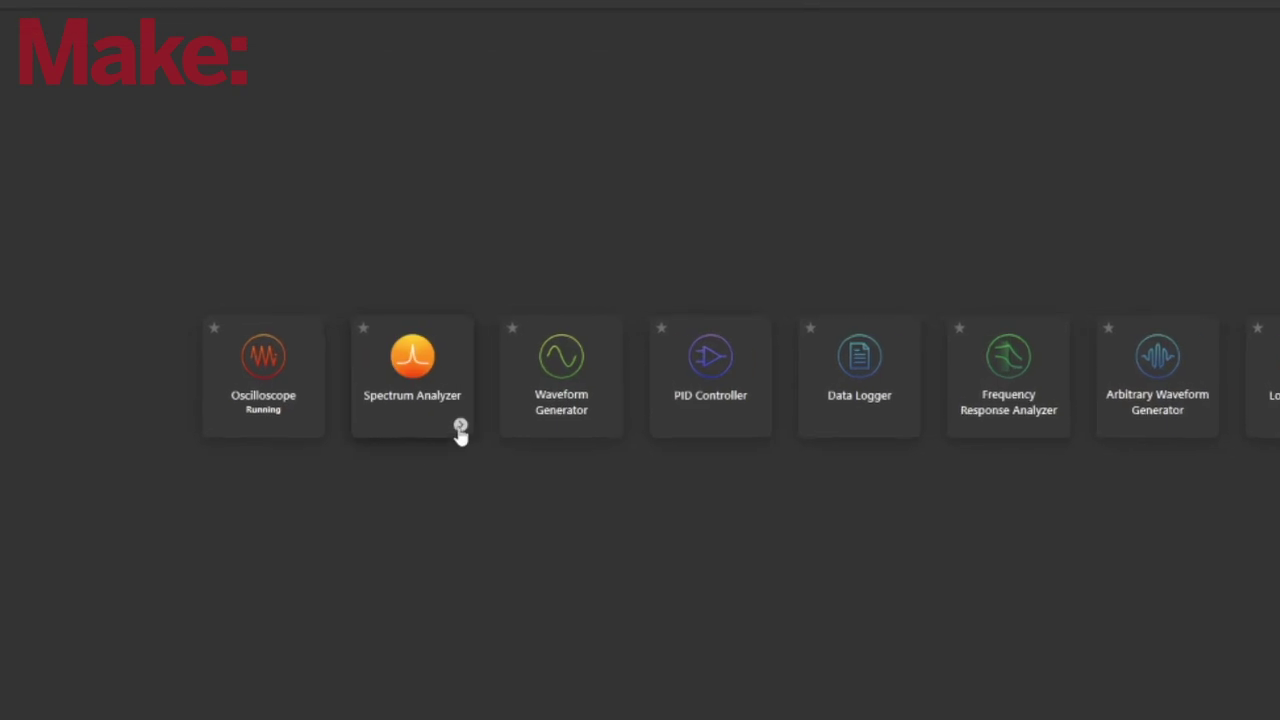
click(460, 427)
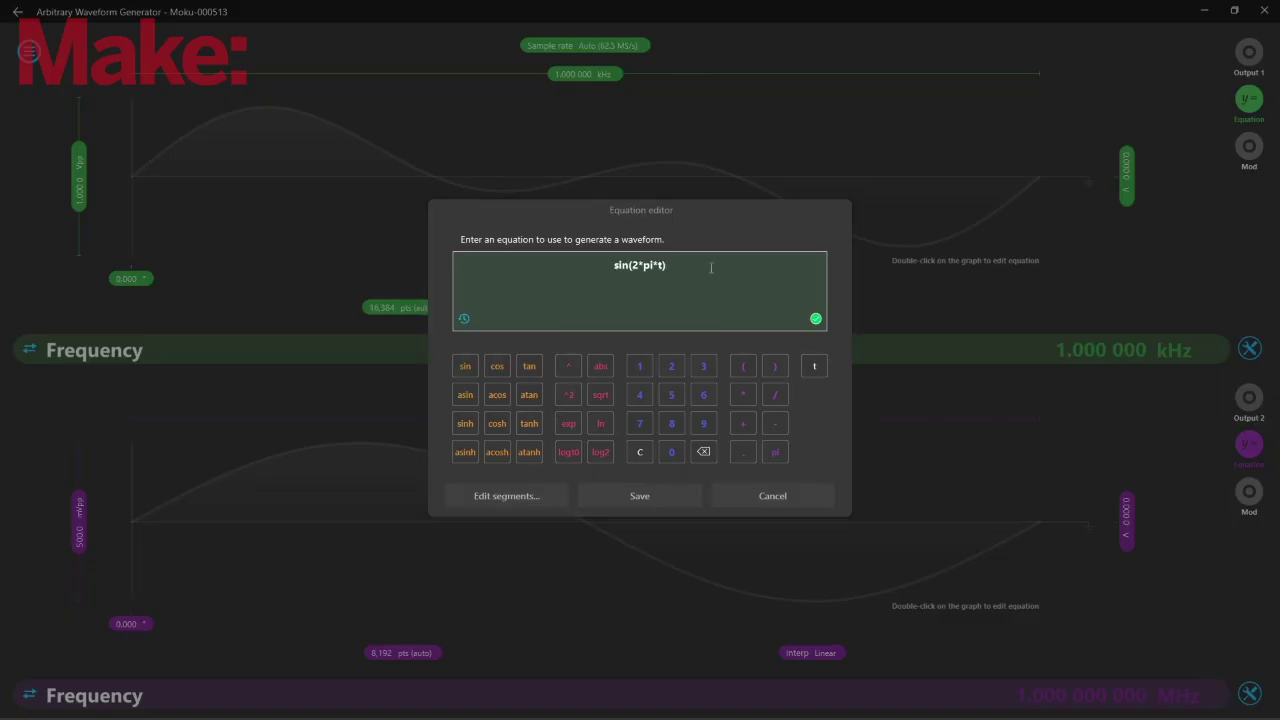
Replace sin(2*pi*t) with the pasted burst equation, save it, then play back the voice recording
drag(711, 267, 600, 265)
text(2*exp(-16*(t-0.5)^2)*atan(14*cos(16*pi*t))/3)
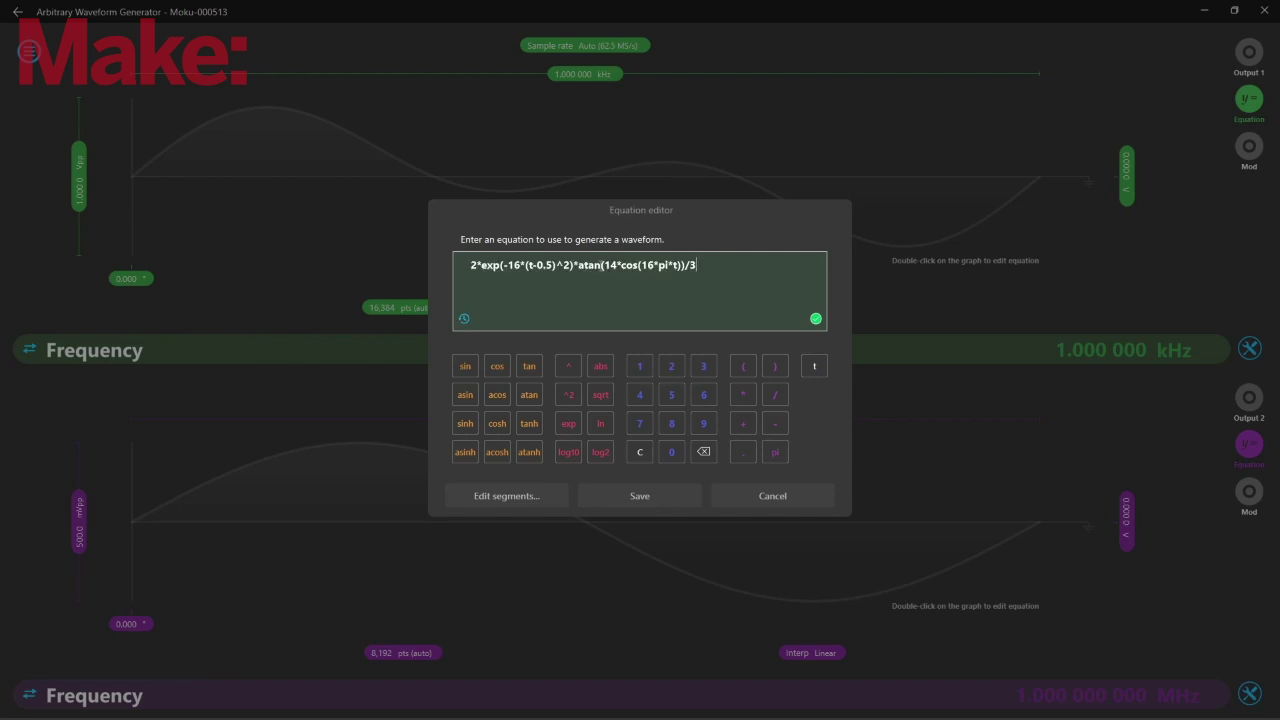
click(671, 495)
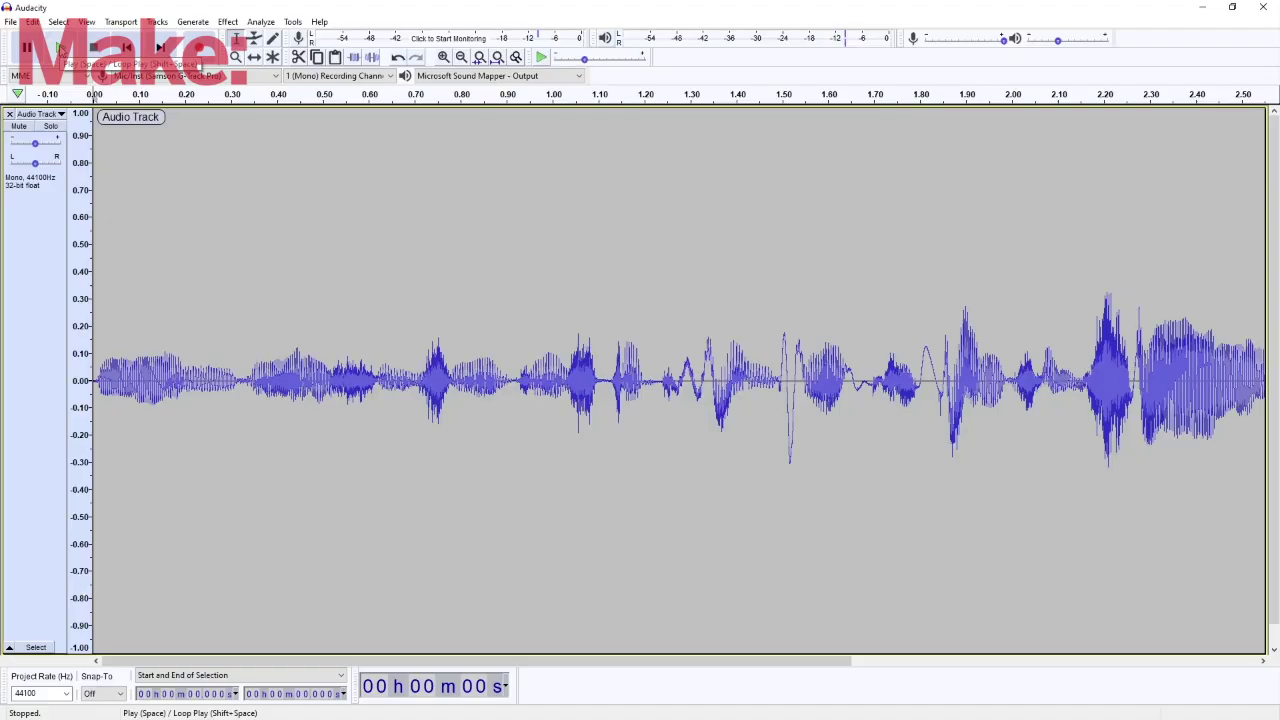
click(60, 47)
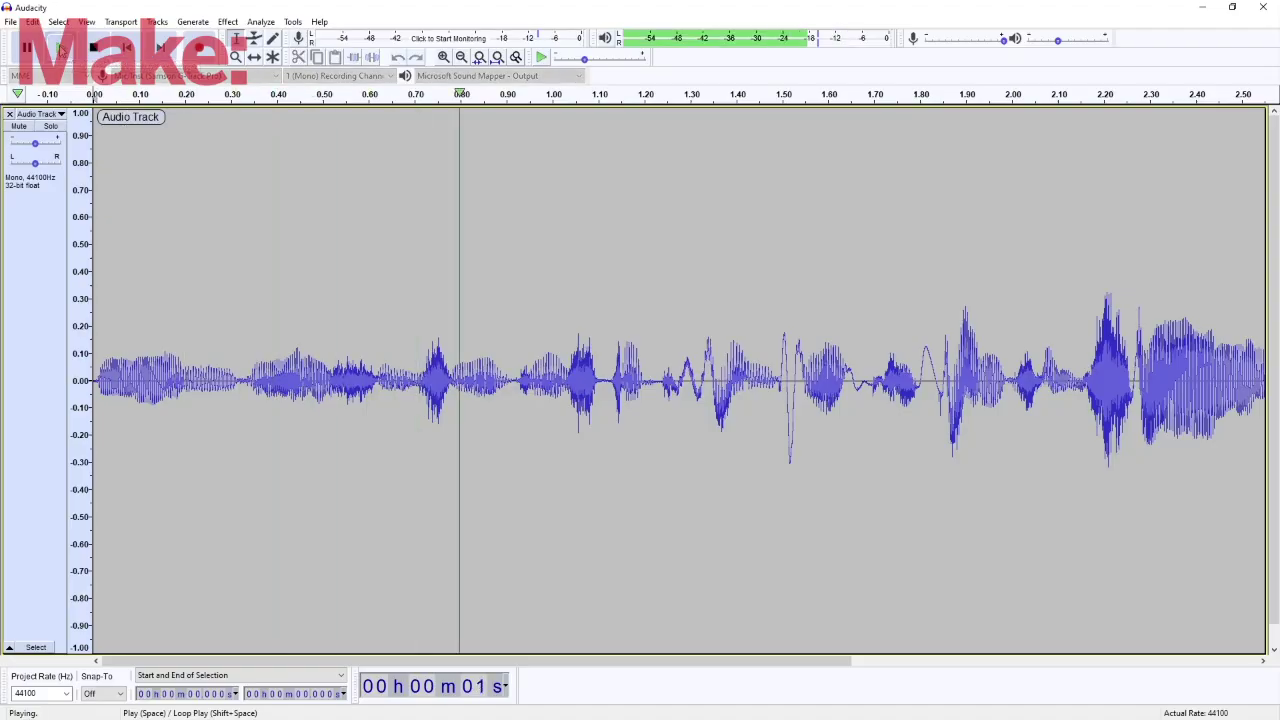